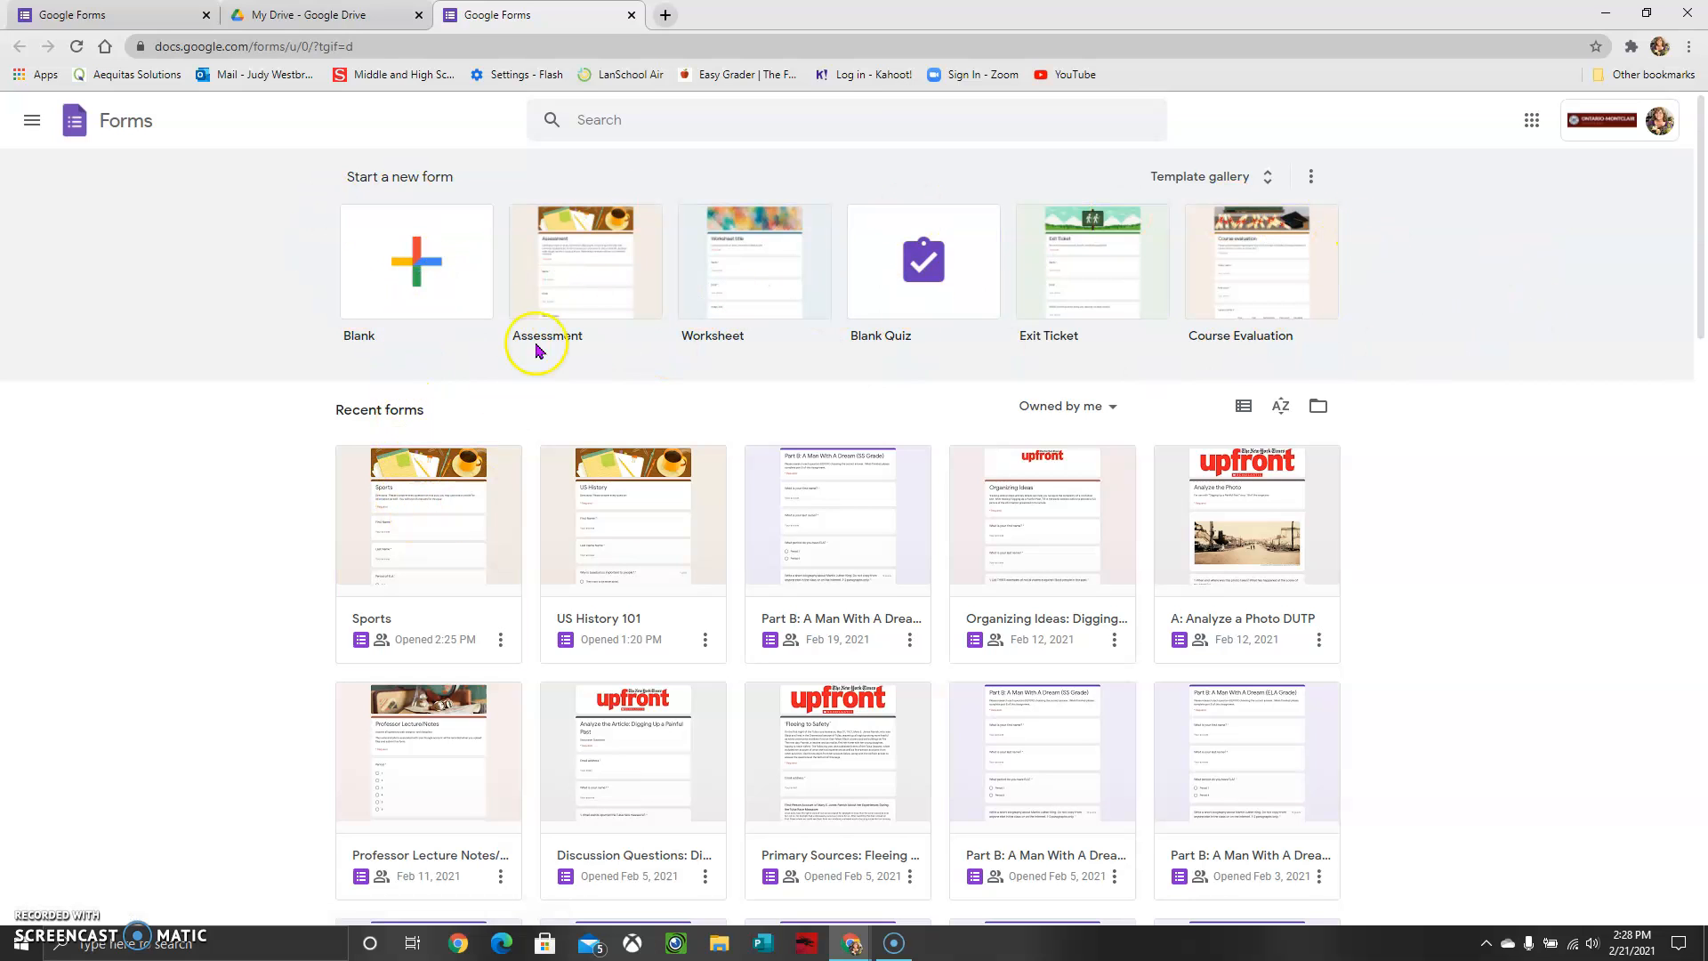
Step: Open the Sports form from the recent forms and go to the end of its directions text
{"action": "left_click", "coordinate": [447, 527]}
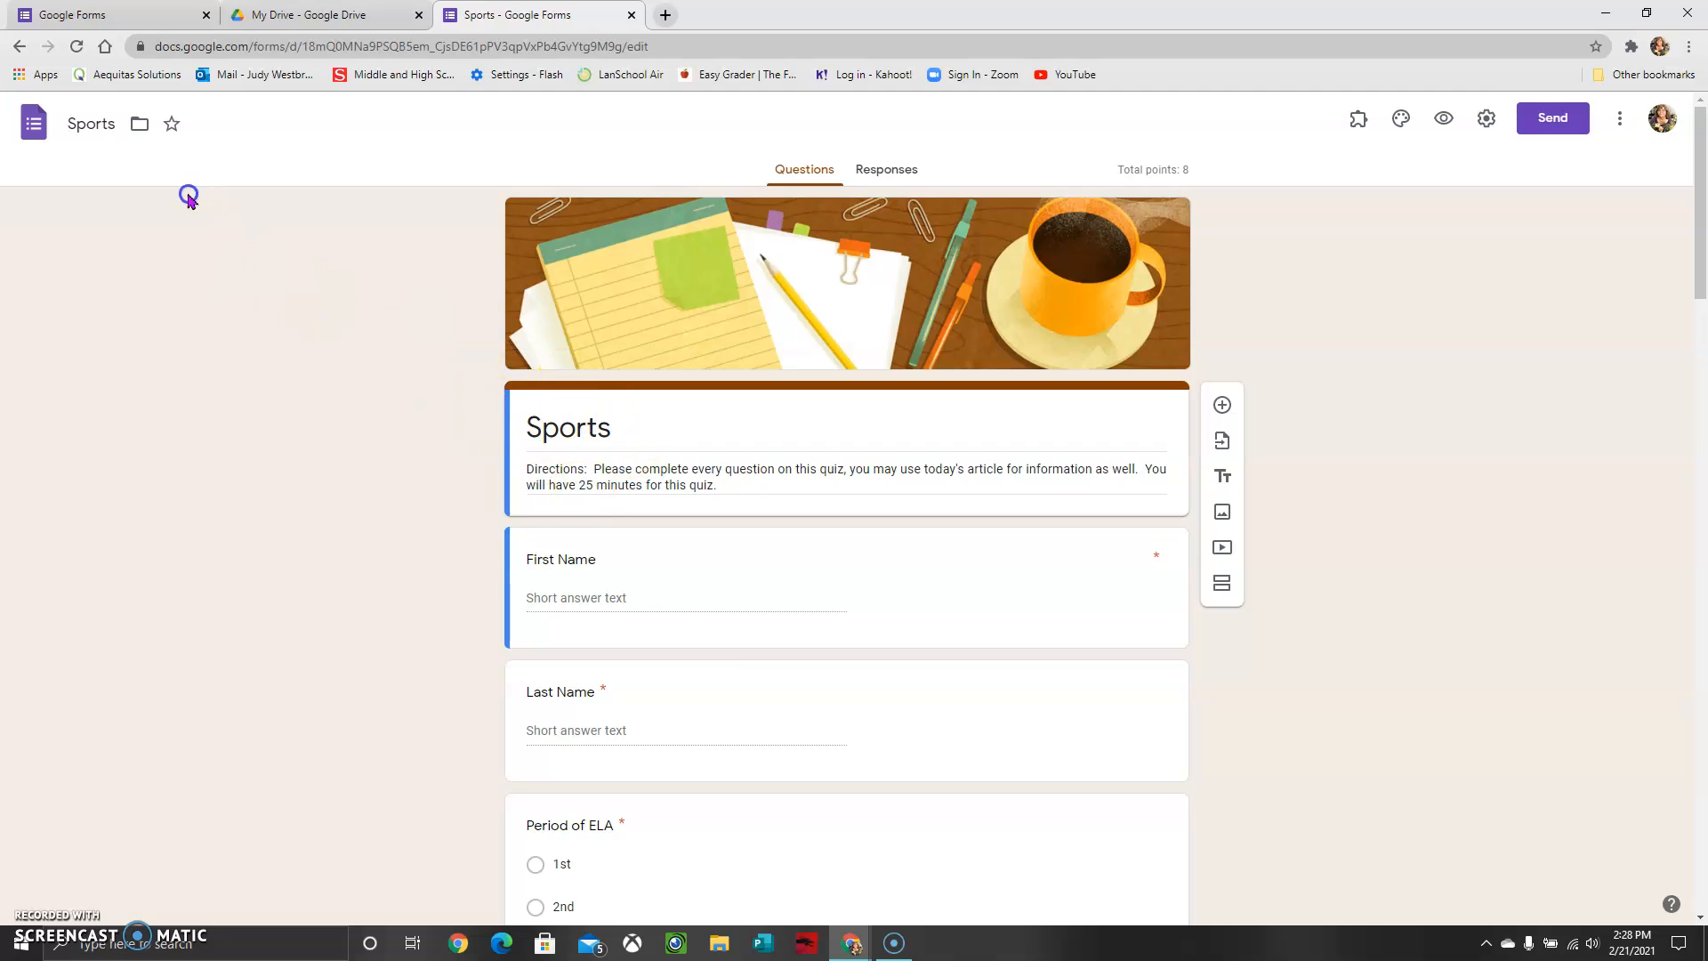
{"action": "triple_click", "coordinate": [599, 471]}
{"action": "left_click", "coordinate": [746, 484]}
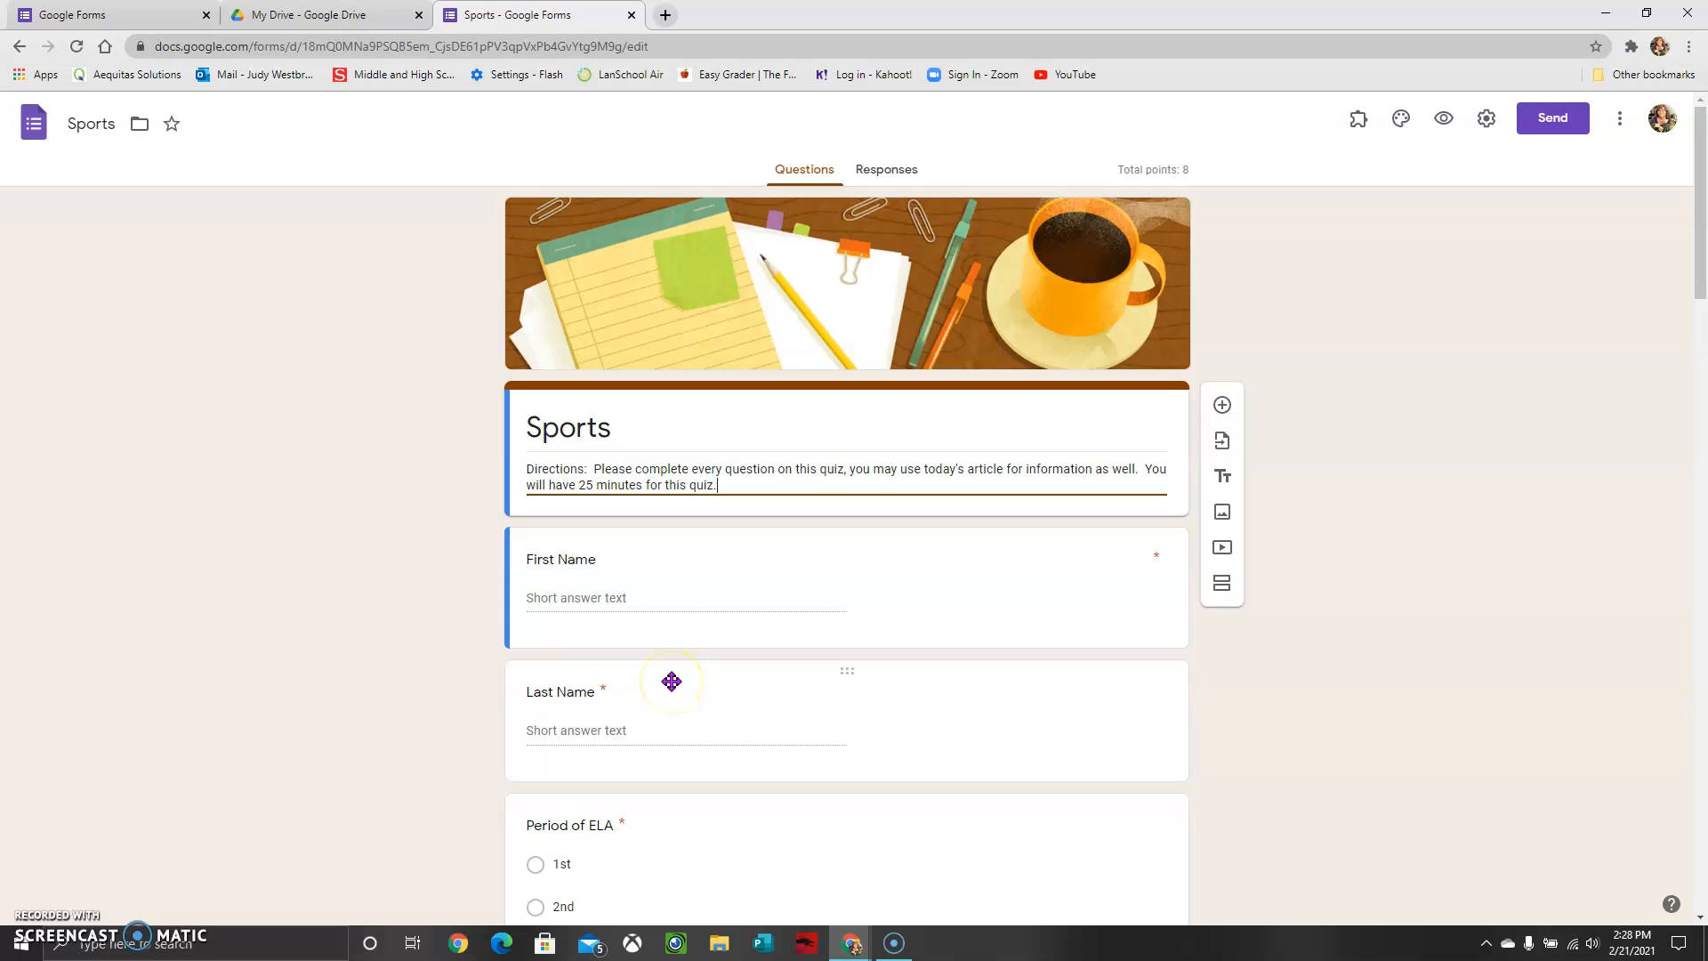
Step: Select the First Name question and the Last Name question in turn to examine their settings
{"action": "scroll", "coordinate": [812, 637], "scroll_direction": "down", "scroll_amount": 2}
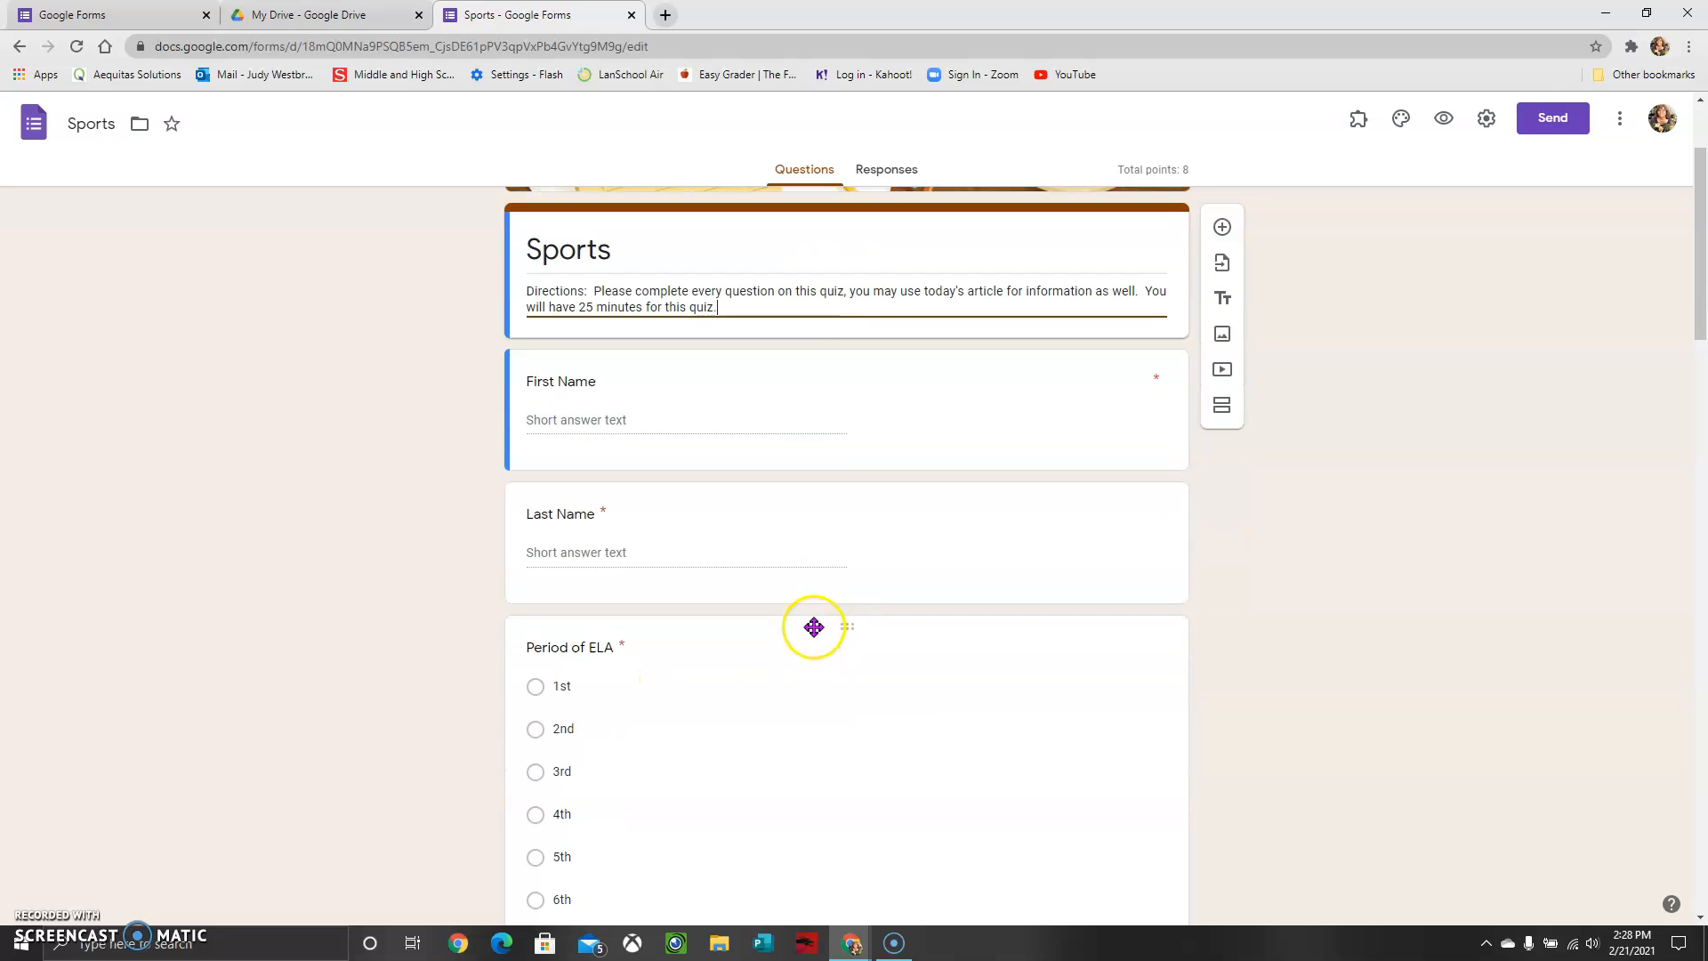
{"action": "left_click", "coordinate": [820, 438]}
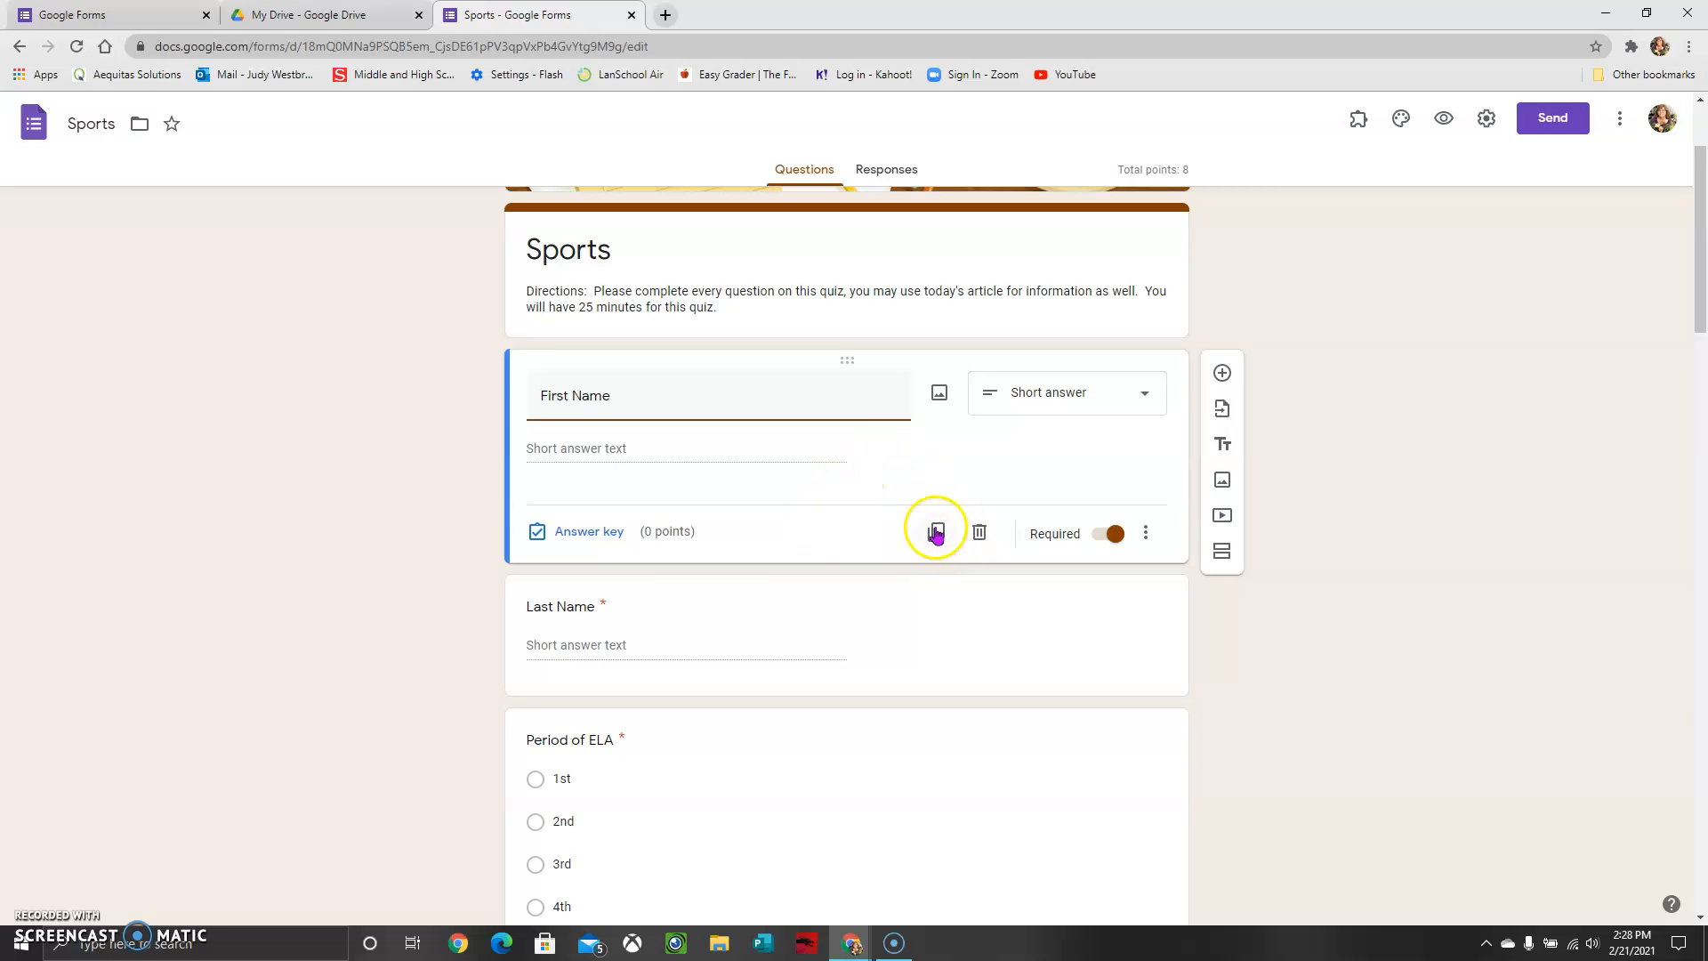
{"action": "left_click", "coordinate": [901, 620]}
{"action": "left_click", "coordinate": [560, 530]}
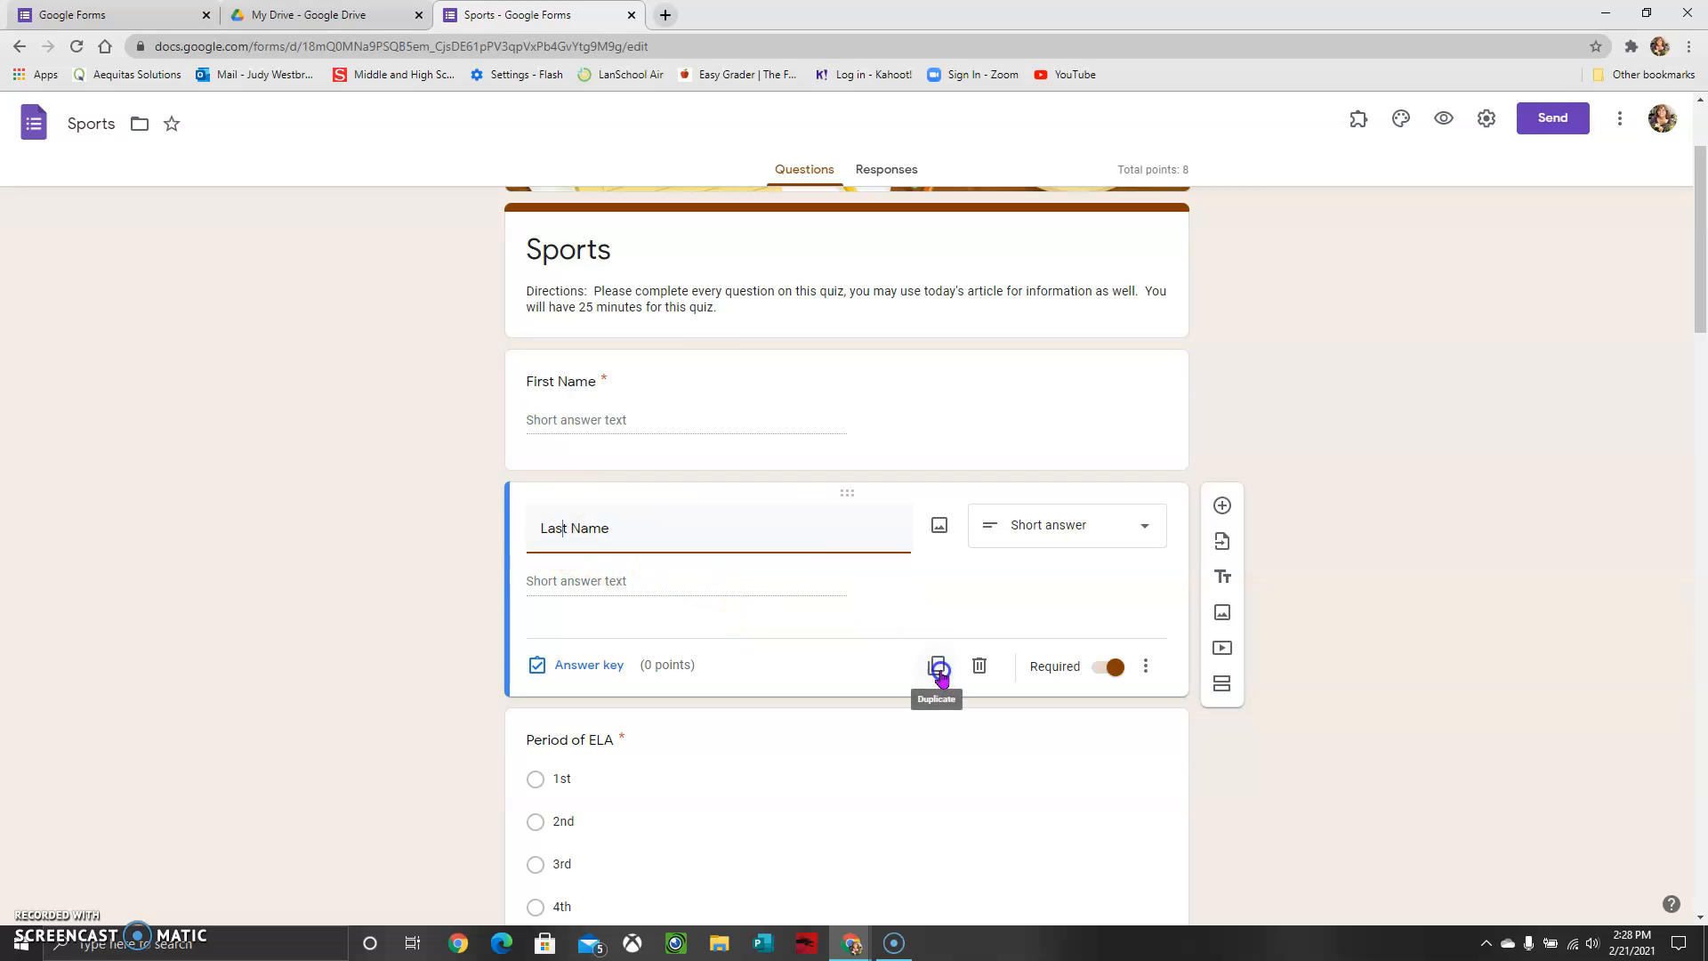
Step: Open the favorite sport question and review the available question types, keeping Multiple choice
{"action": "scroll", "coordinate": [884, 606], "scroll_direction": "down", "scroll_amount": 2}
{"action": "scroll", "coordinate": [884, 607], "scroll_direction": "down", "scroll_amount": 1}
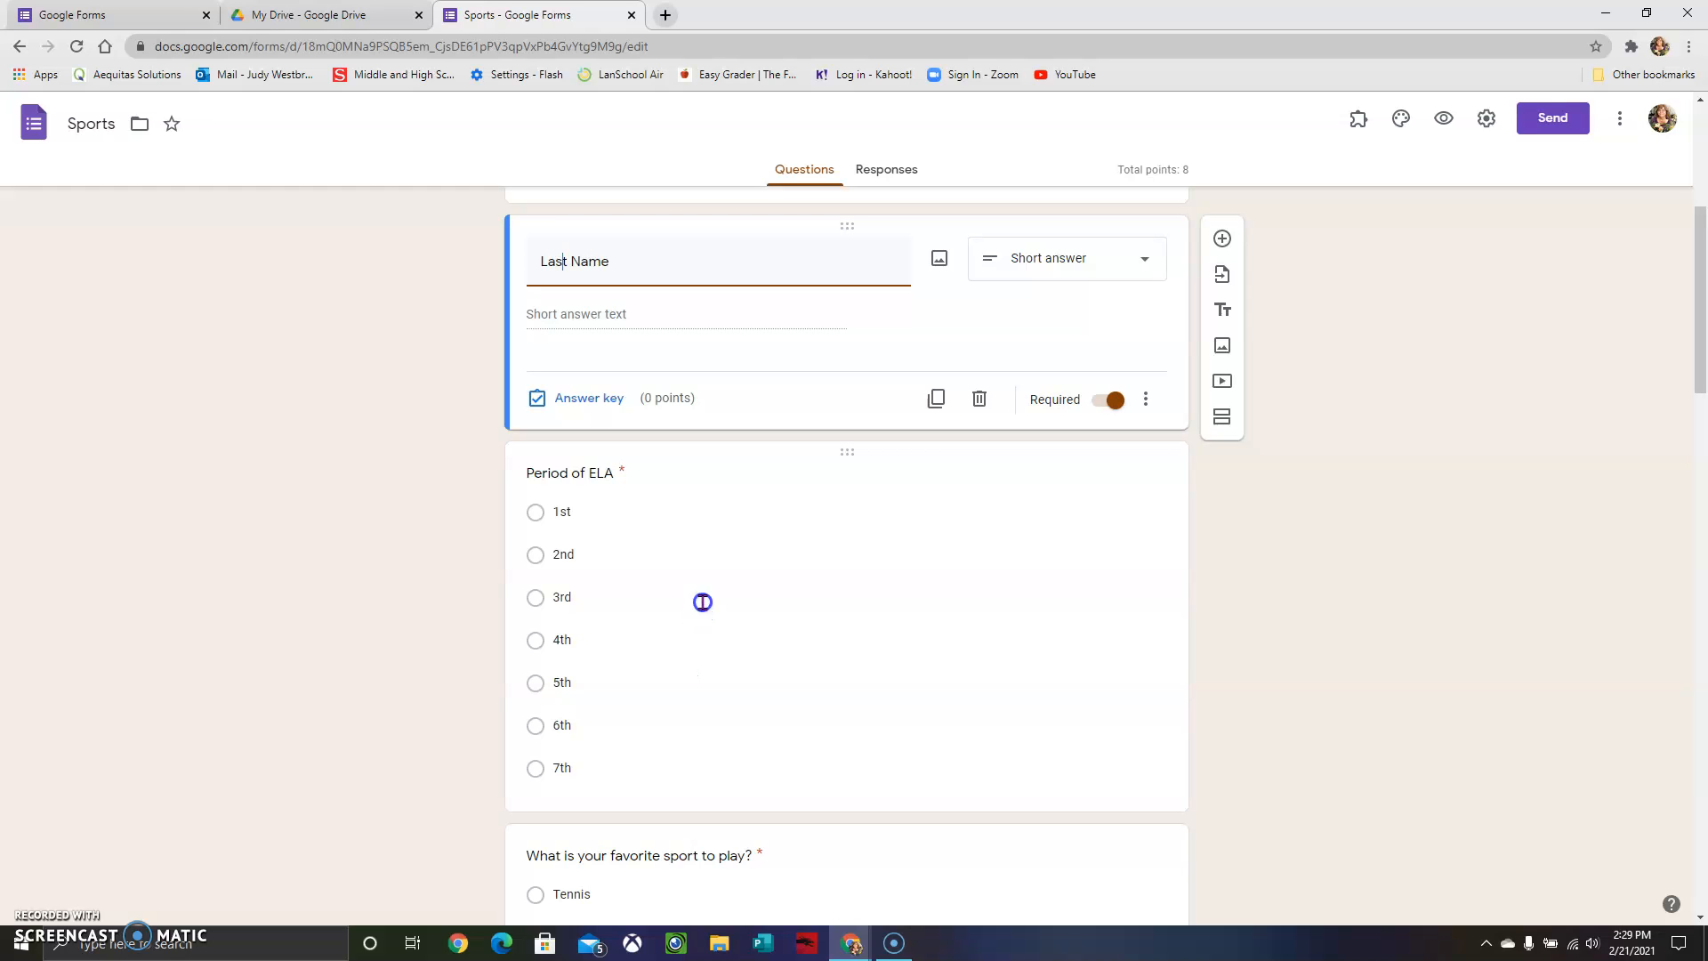
{"action": "scroll", "coordinate": [854, 583], "scroll_direction": "down", "scroll_amount": 4}
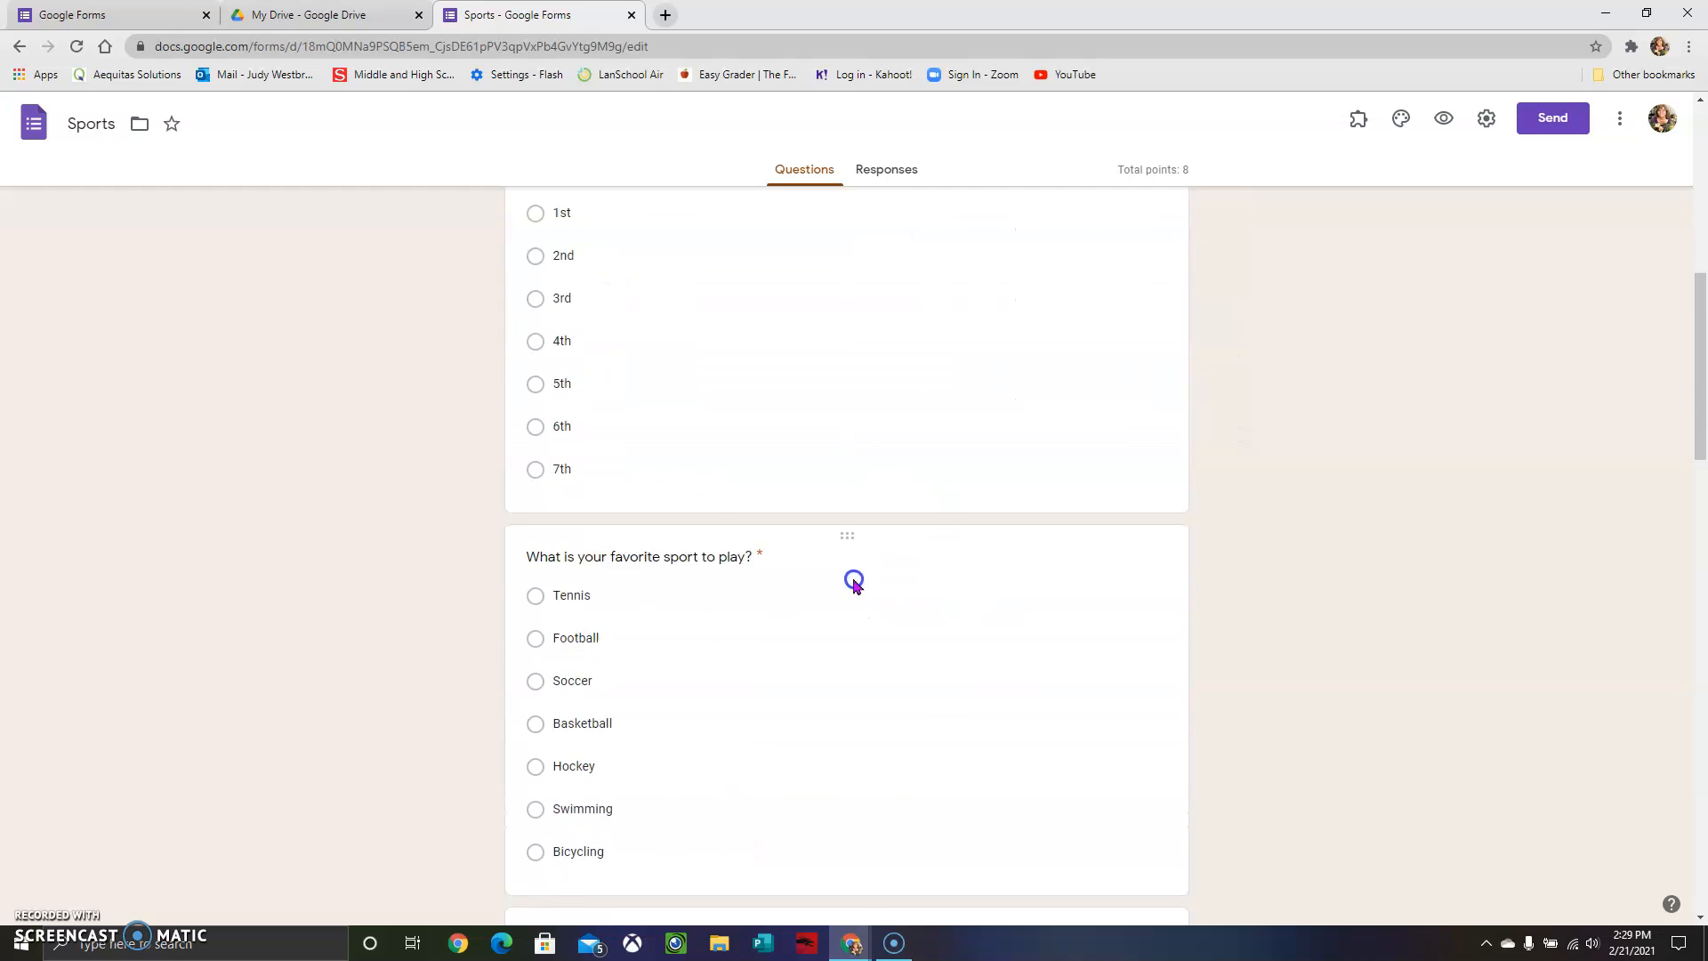
{"action": "scroll", "coordinate": [856, 578], "scroll_direction": "down", "scroll_amount": 2}
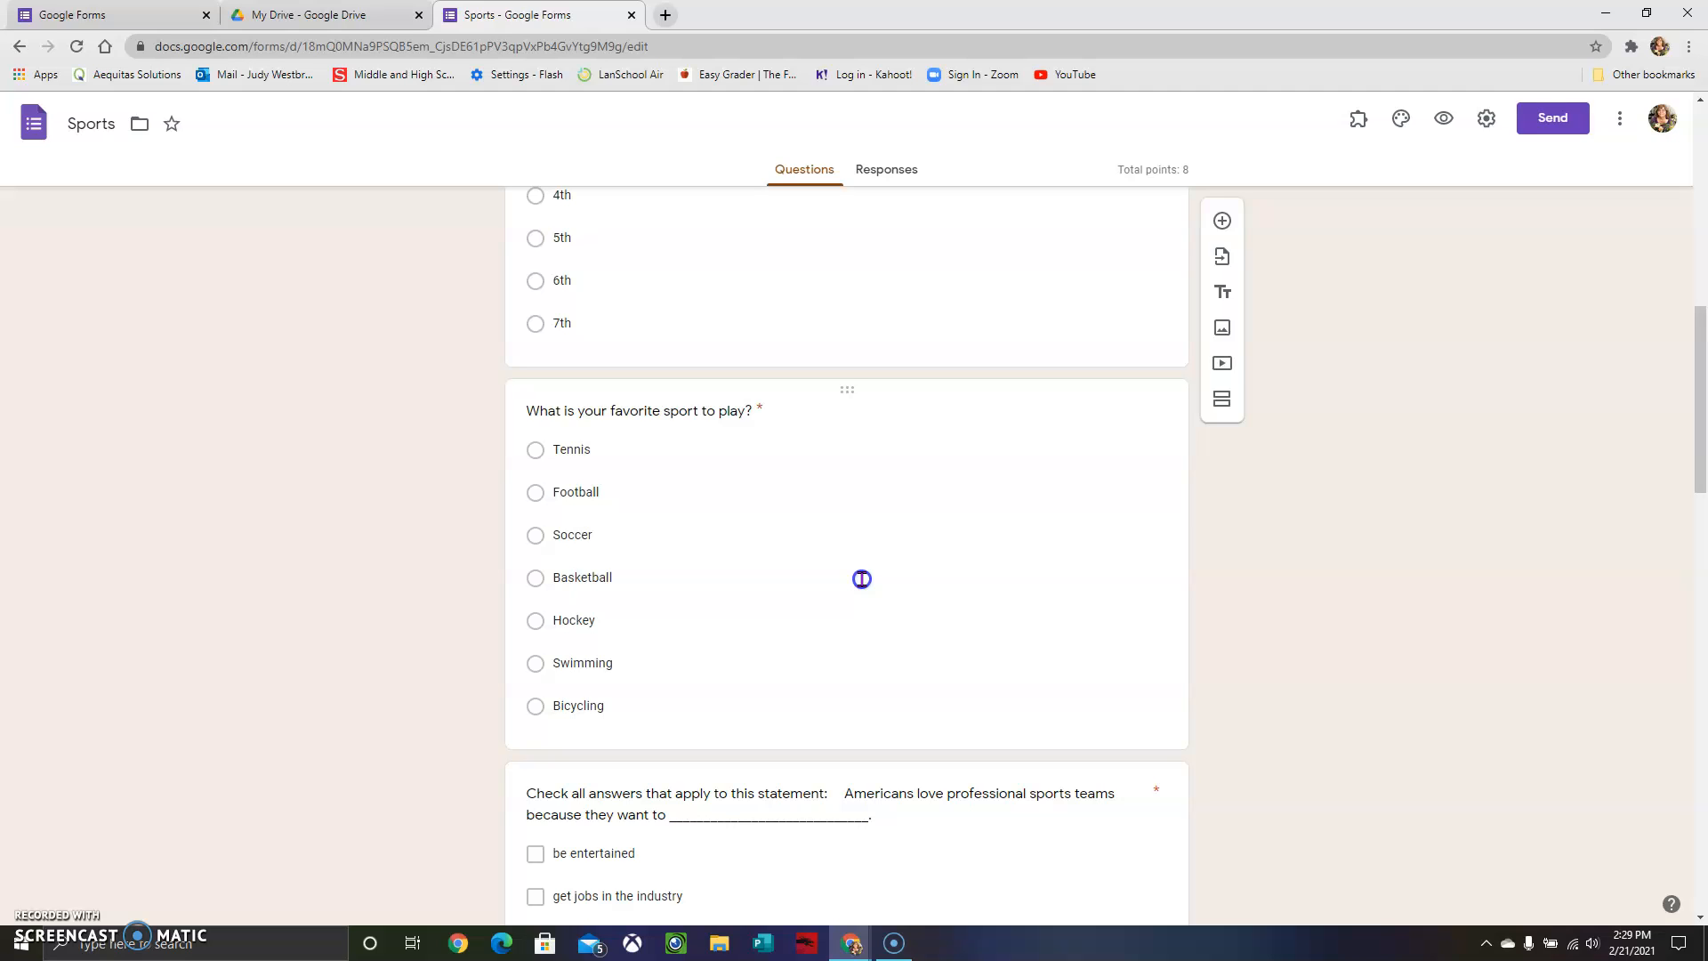
{"action": "left_click", "coordinate": [773, 412]}
{"action": "left_click", "coordinate": [804, 425]}
{"action": "left_click", "coordinate": [625, 429]}
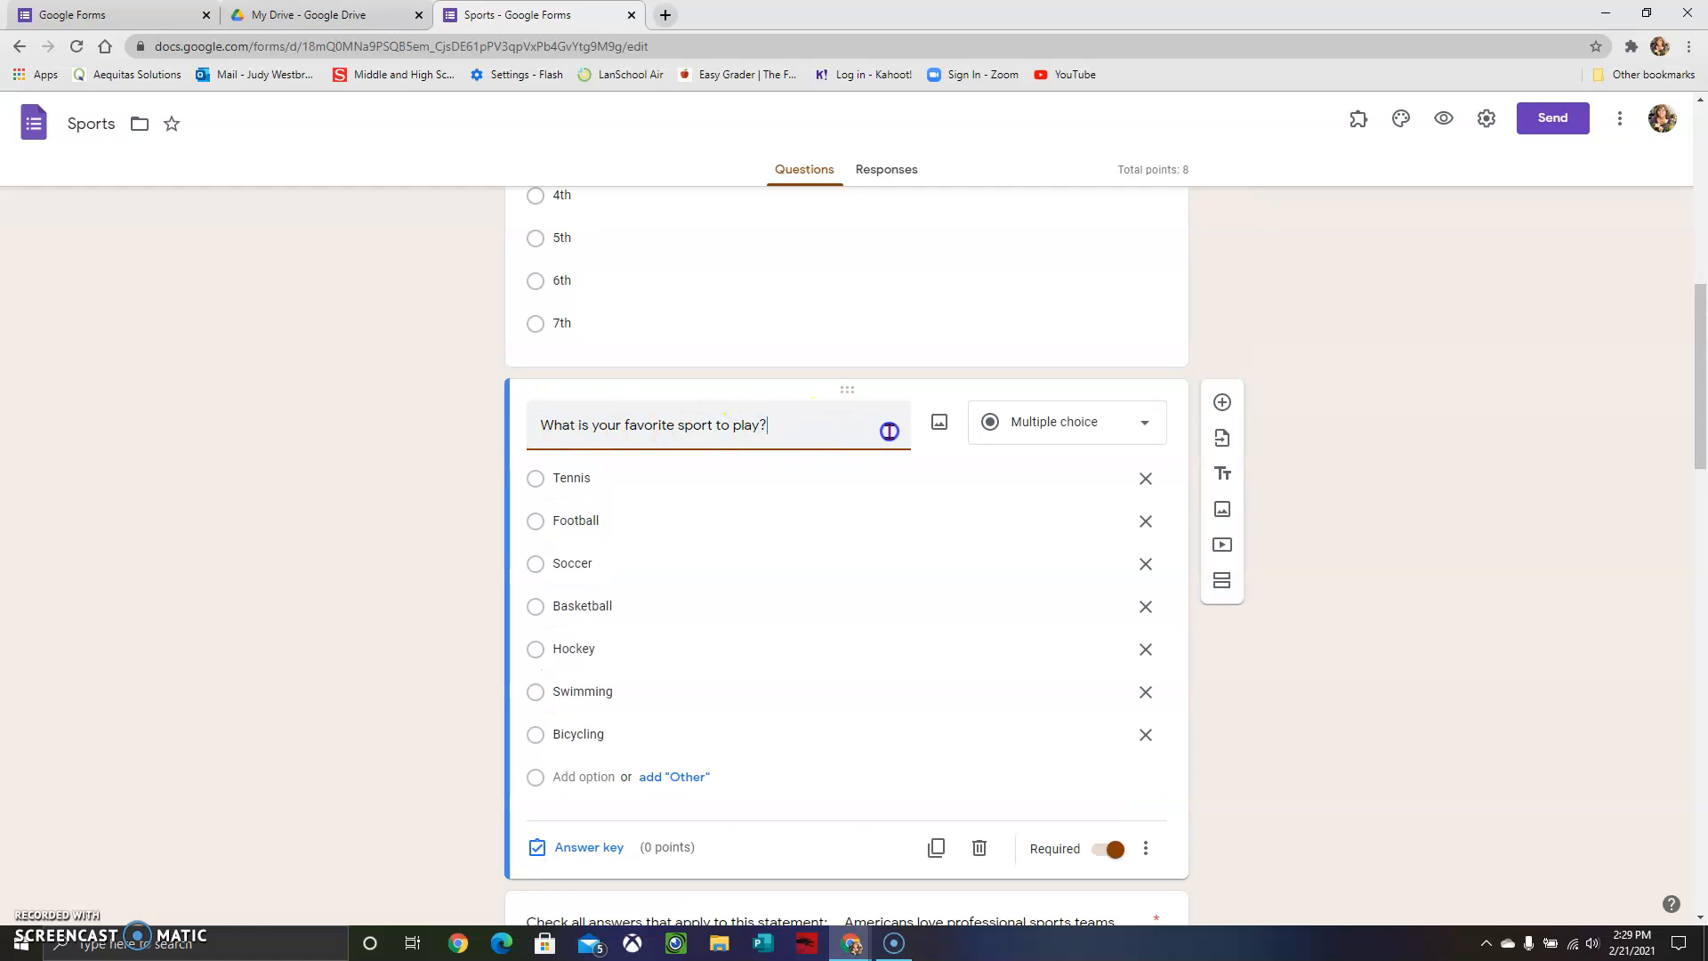
{"action": "left_click", "coordinate": [1049, 424]}
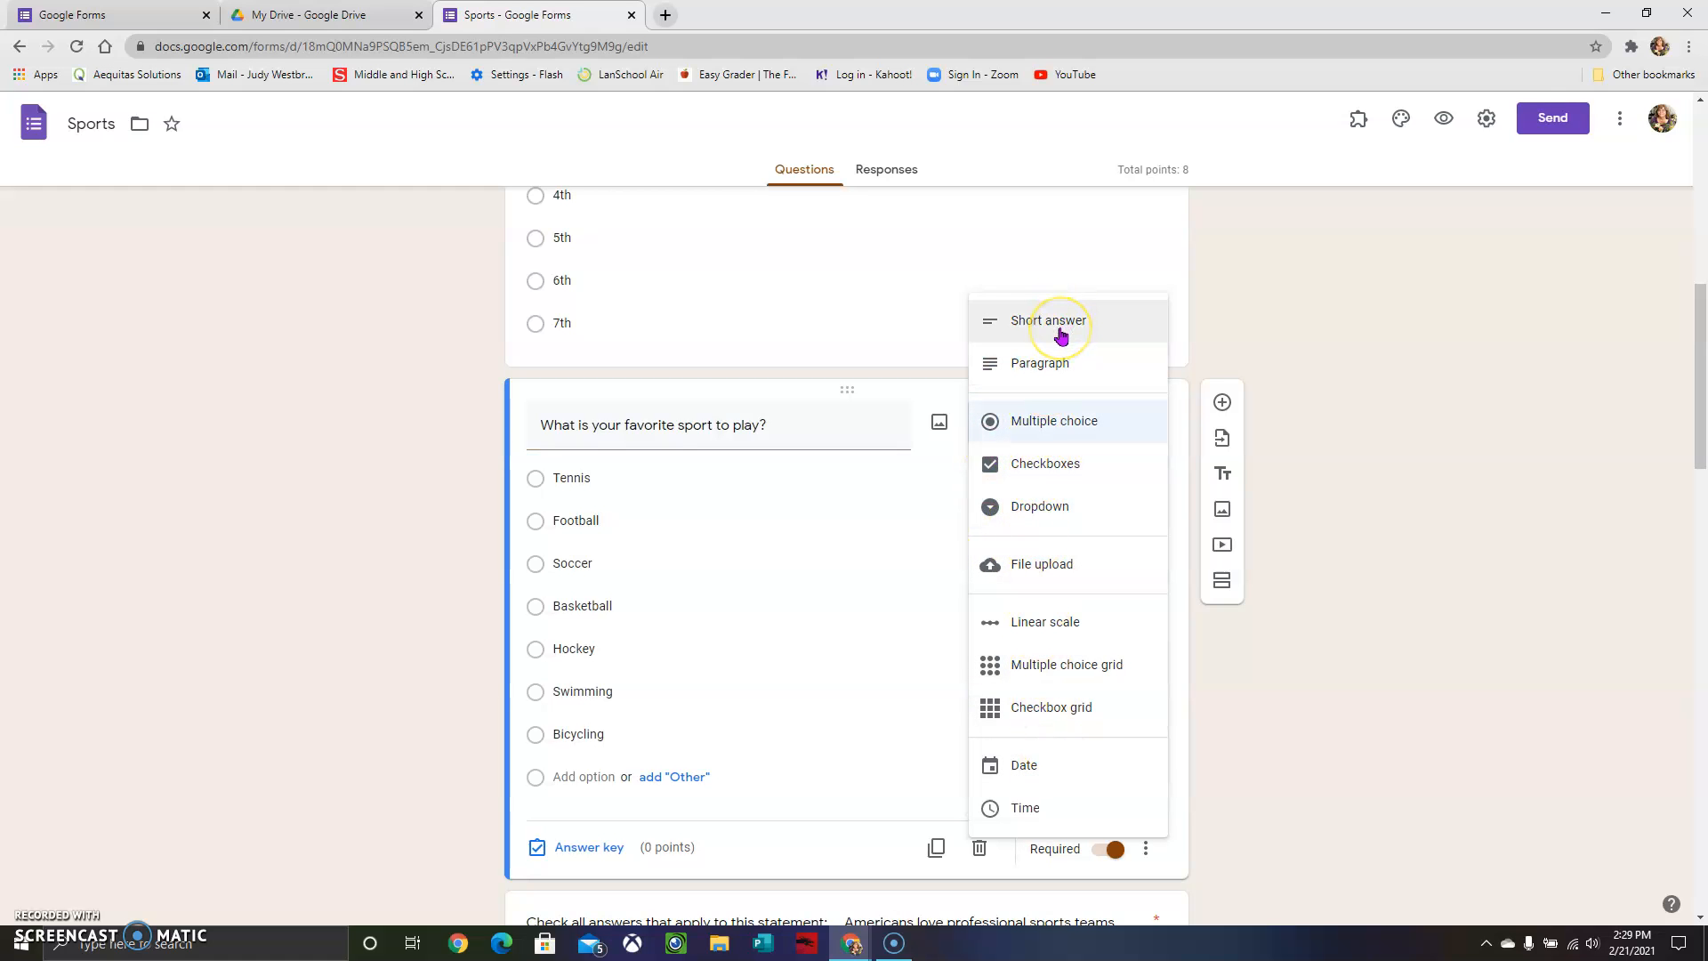
{"action": "left_click", "coordinate": [1057, 382]}
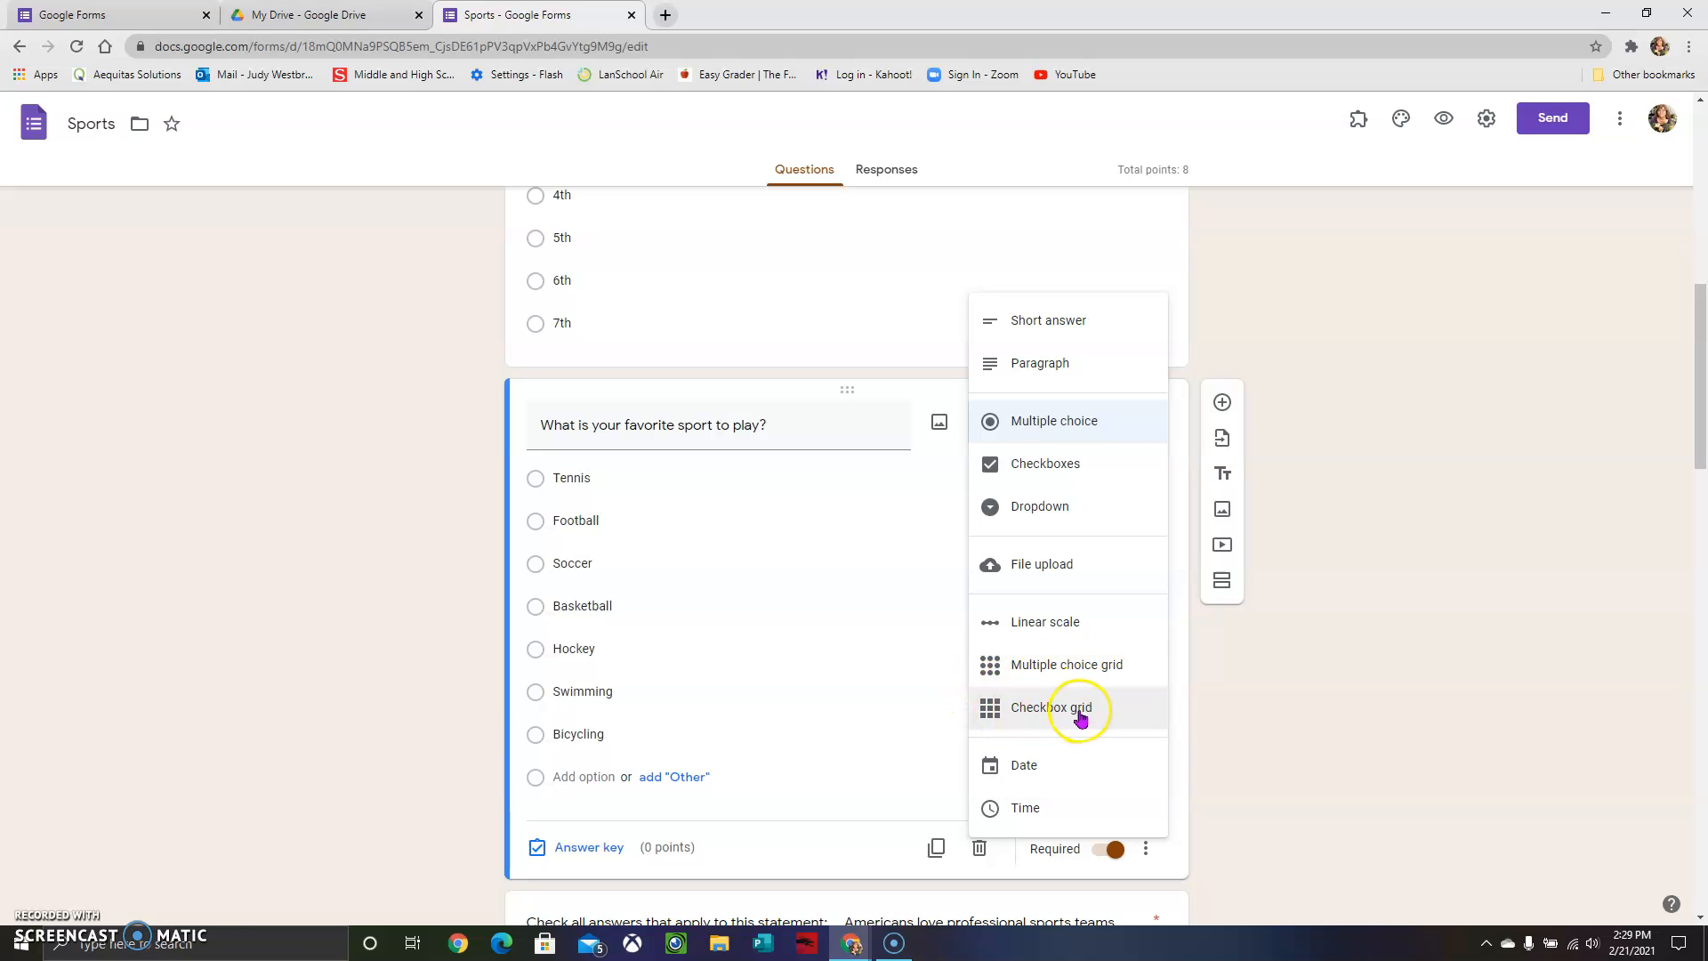
{"action": "left_click", "coordinate": [1040, 429]}
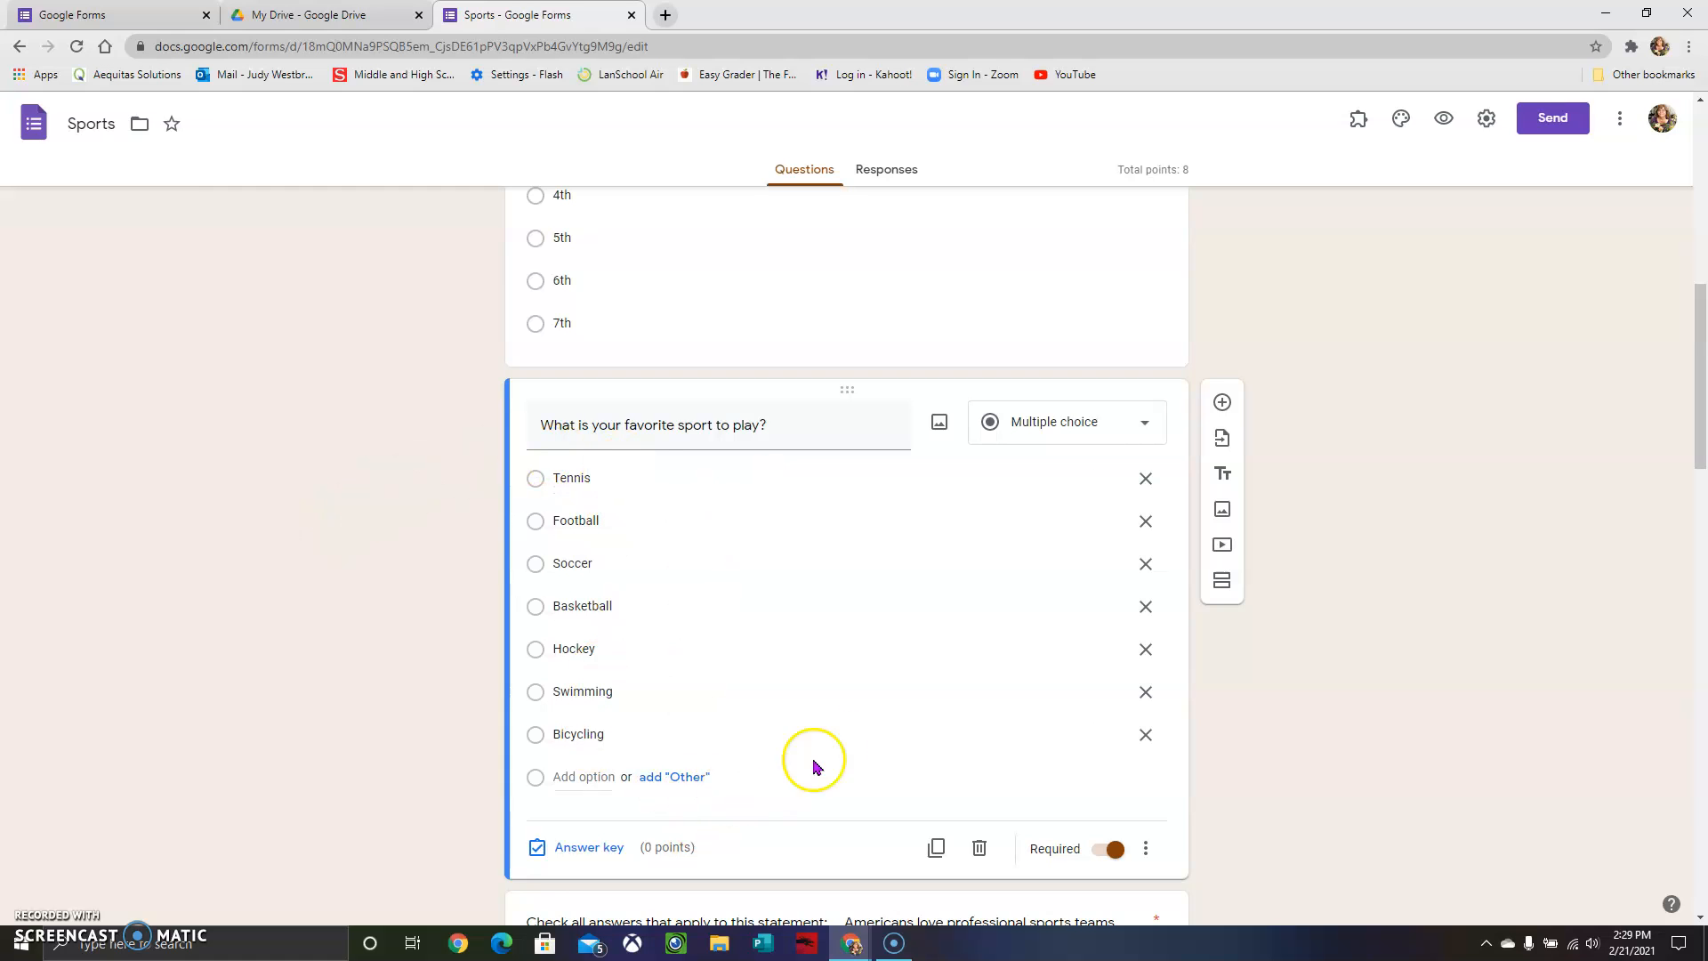
Step: Examine the favorite sport question's answer options and its additional settings, including the option shuffling setting
{"action": "scroll", "coordinate": [854, 690], "scroll_direction": "down", "scroll_amount": 3}
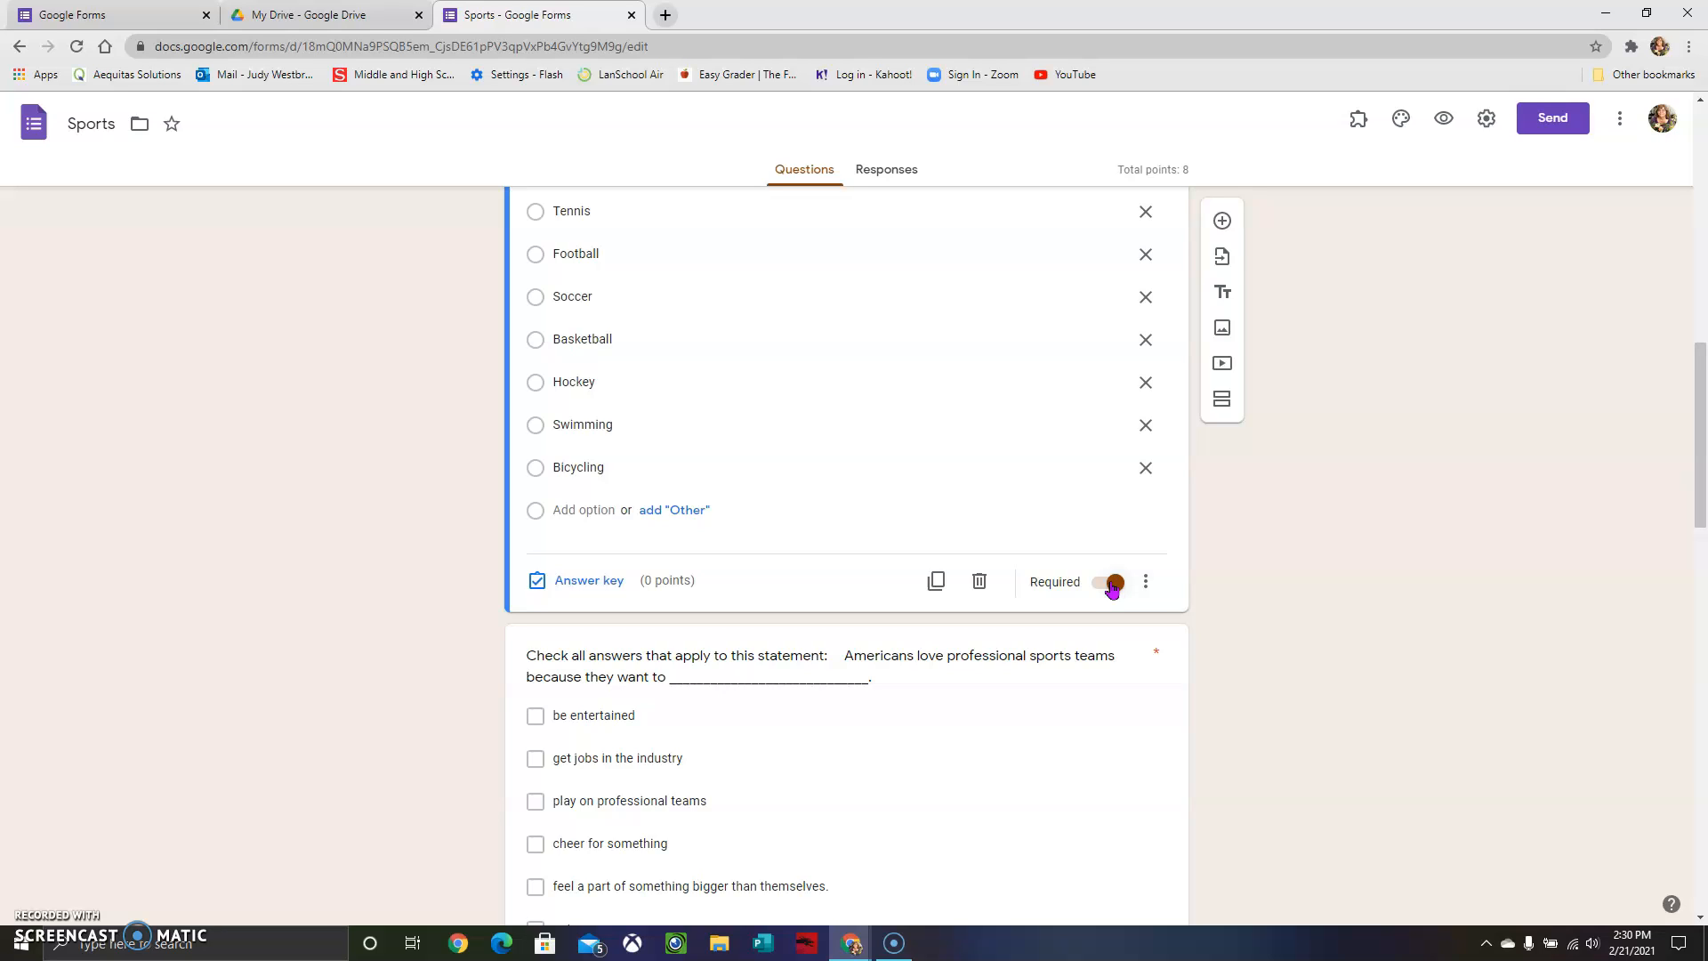
{"action": "scroll", "coordinate": [978, 452], "scroll_direction": "up", "scroll_amount": 1}
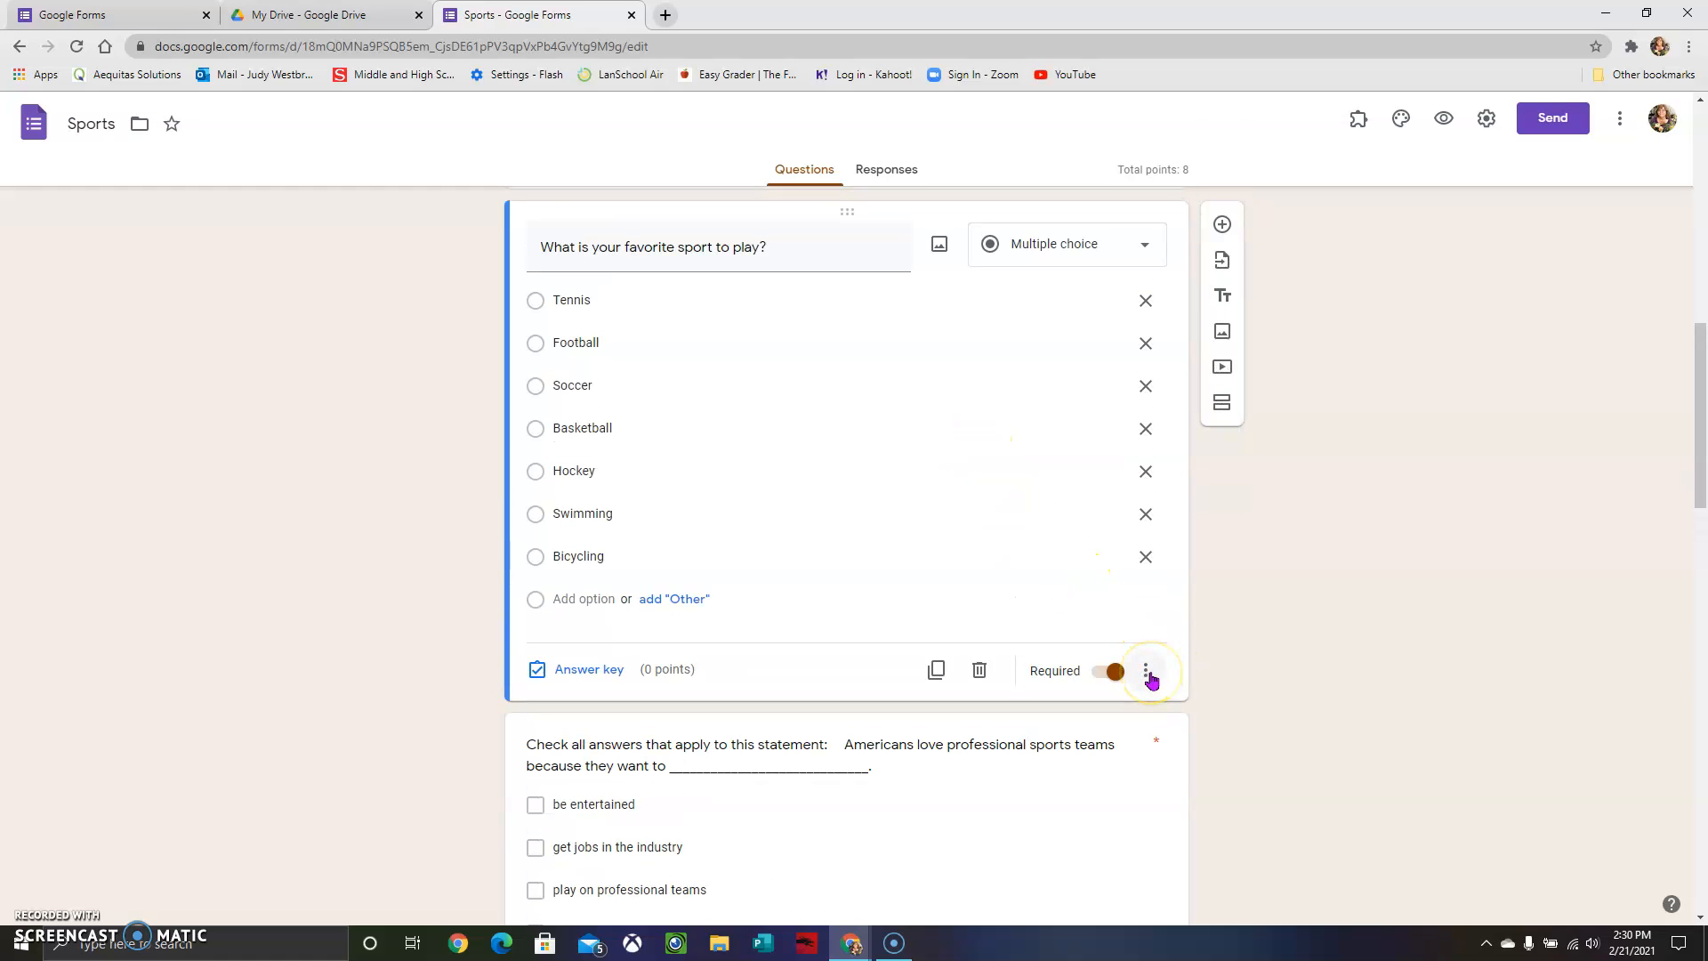
{"action": "scroll", "coordinate": [945, 545], "scroll_direction": "up", "scroll_amount": 6}
{"action": "scroll", "coordinate": [946, 546], "scroll_direction": "down", "scroll_amount": 5}
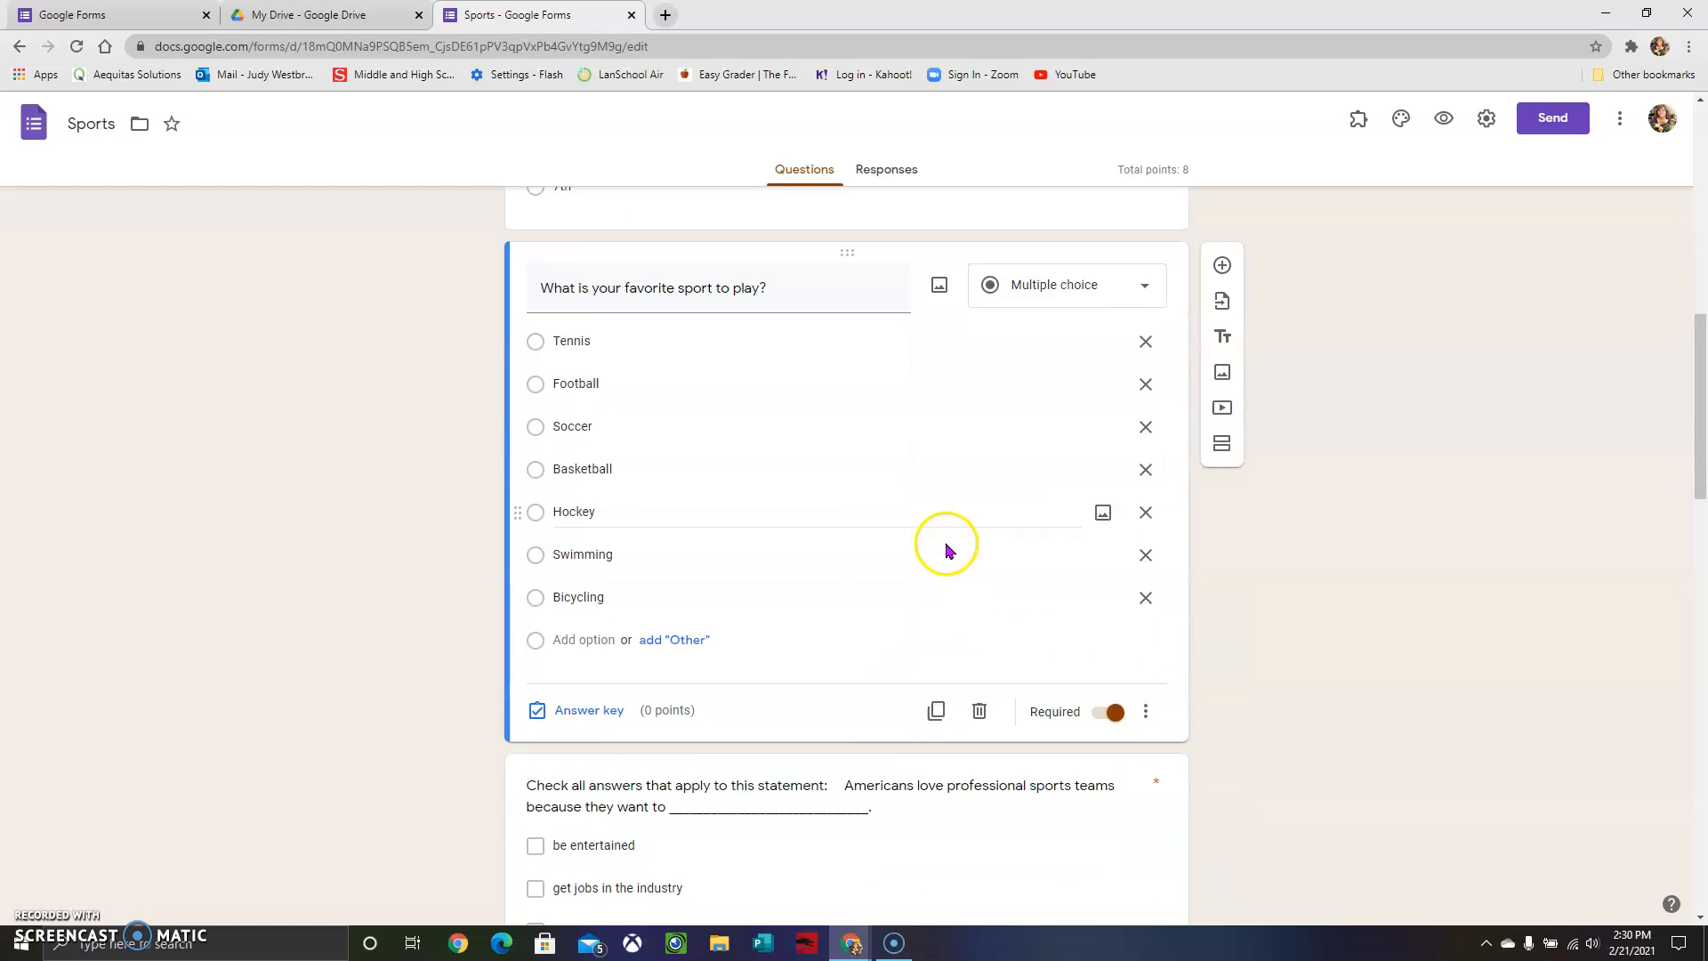
{"action": "scroll", "coordinate": [946, 545], "scroll_direction": "down", "scroll_amount": 1}
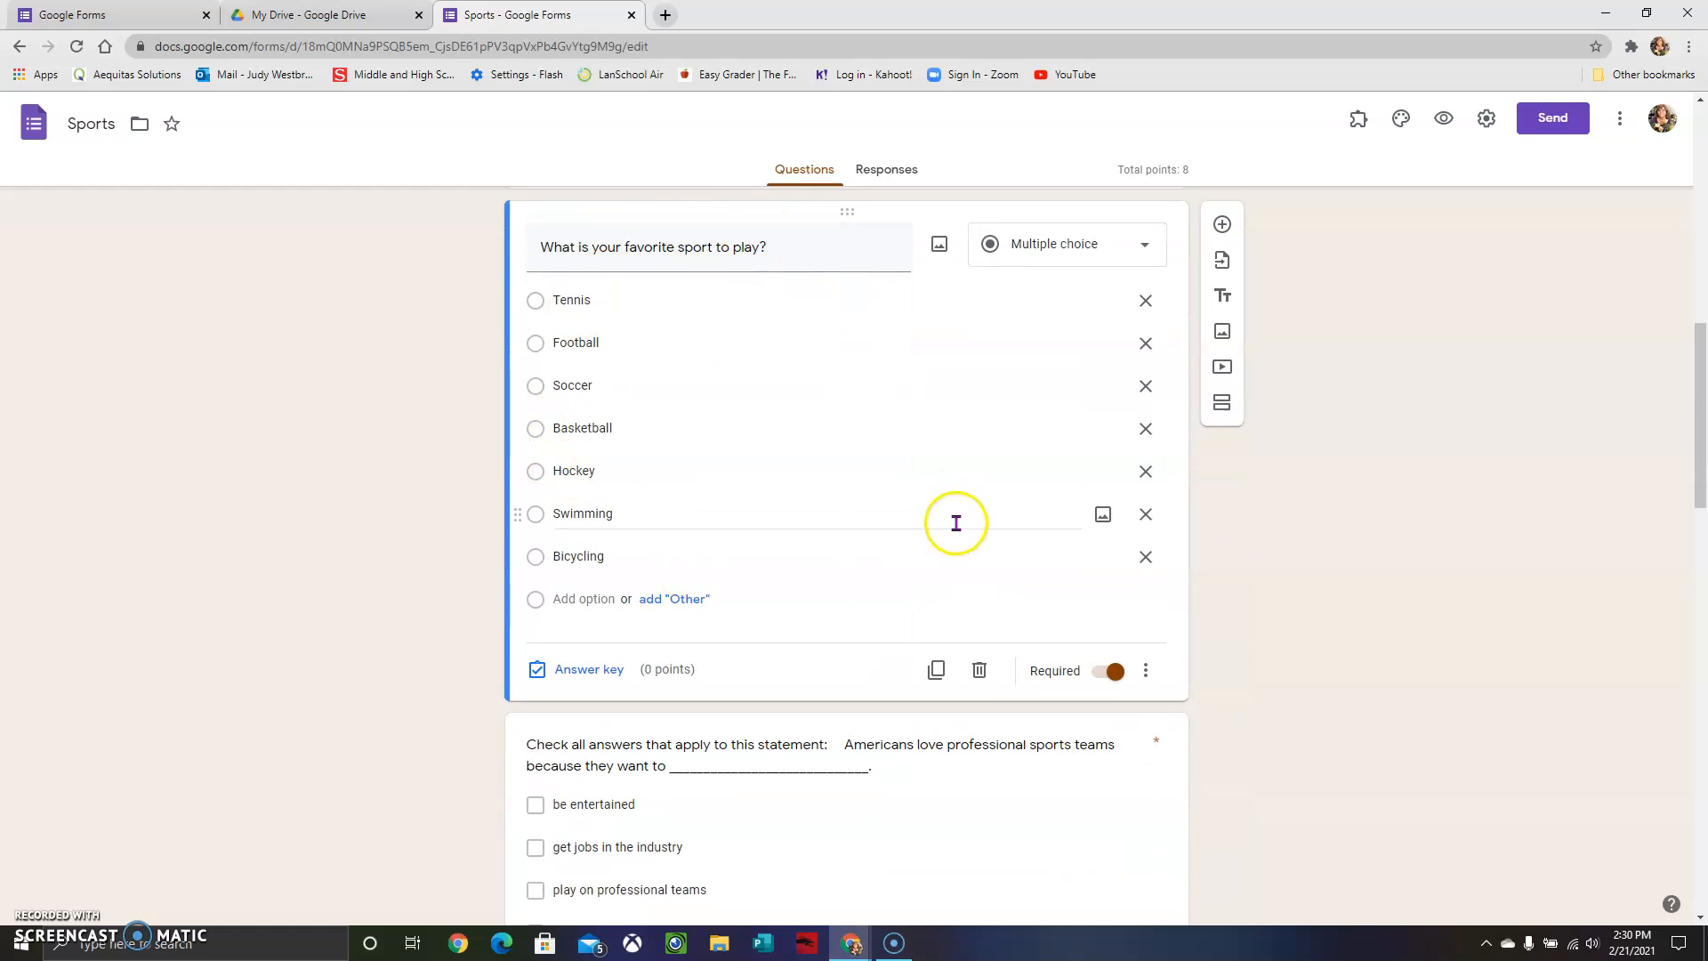
{"action": "left_click", "coordinate": [1147, 677]}
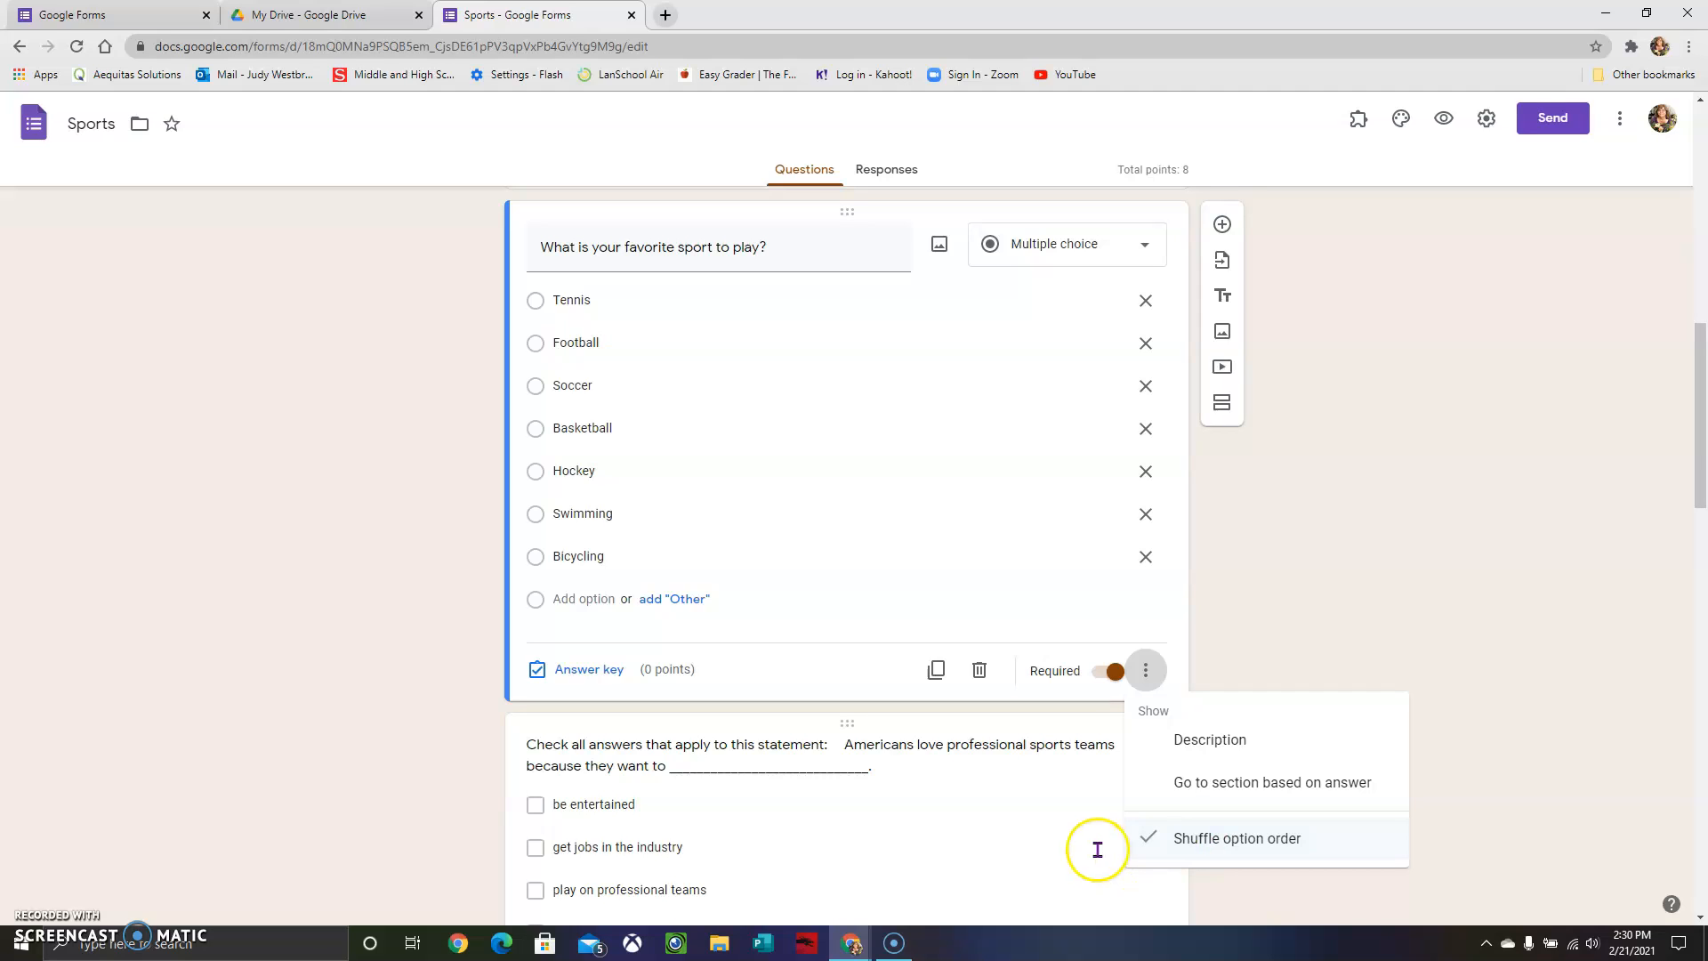
{"action": "left_click", "coordinate": [1300, 896]}
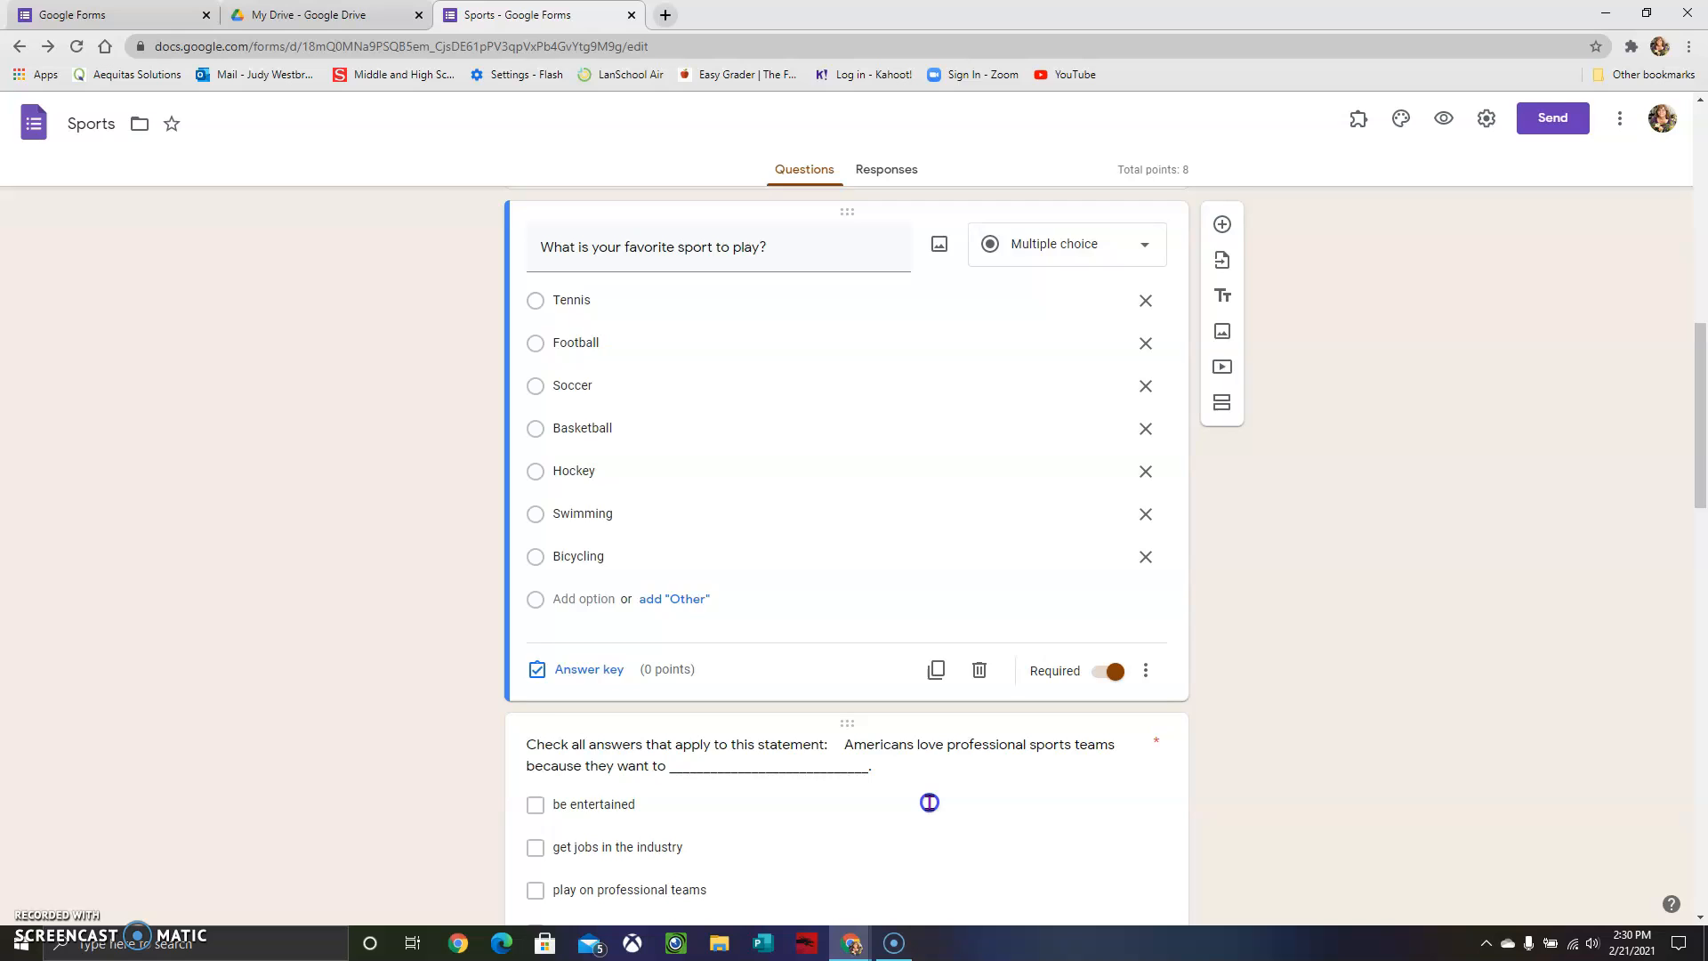
Step: Turn on shuffled option order for the checkbox question about why Americans love professional sports teams
{"action": "scroll", "coordinate": [929, 803], "scroll_direction": "down", "scroll_amount": 2}
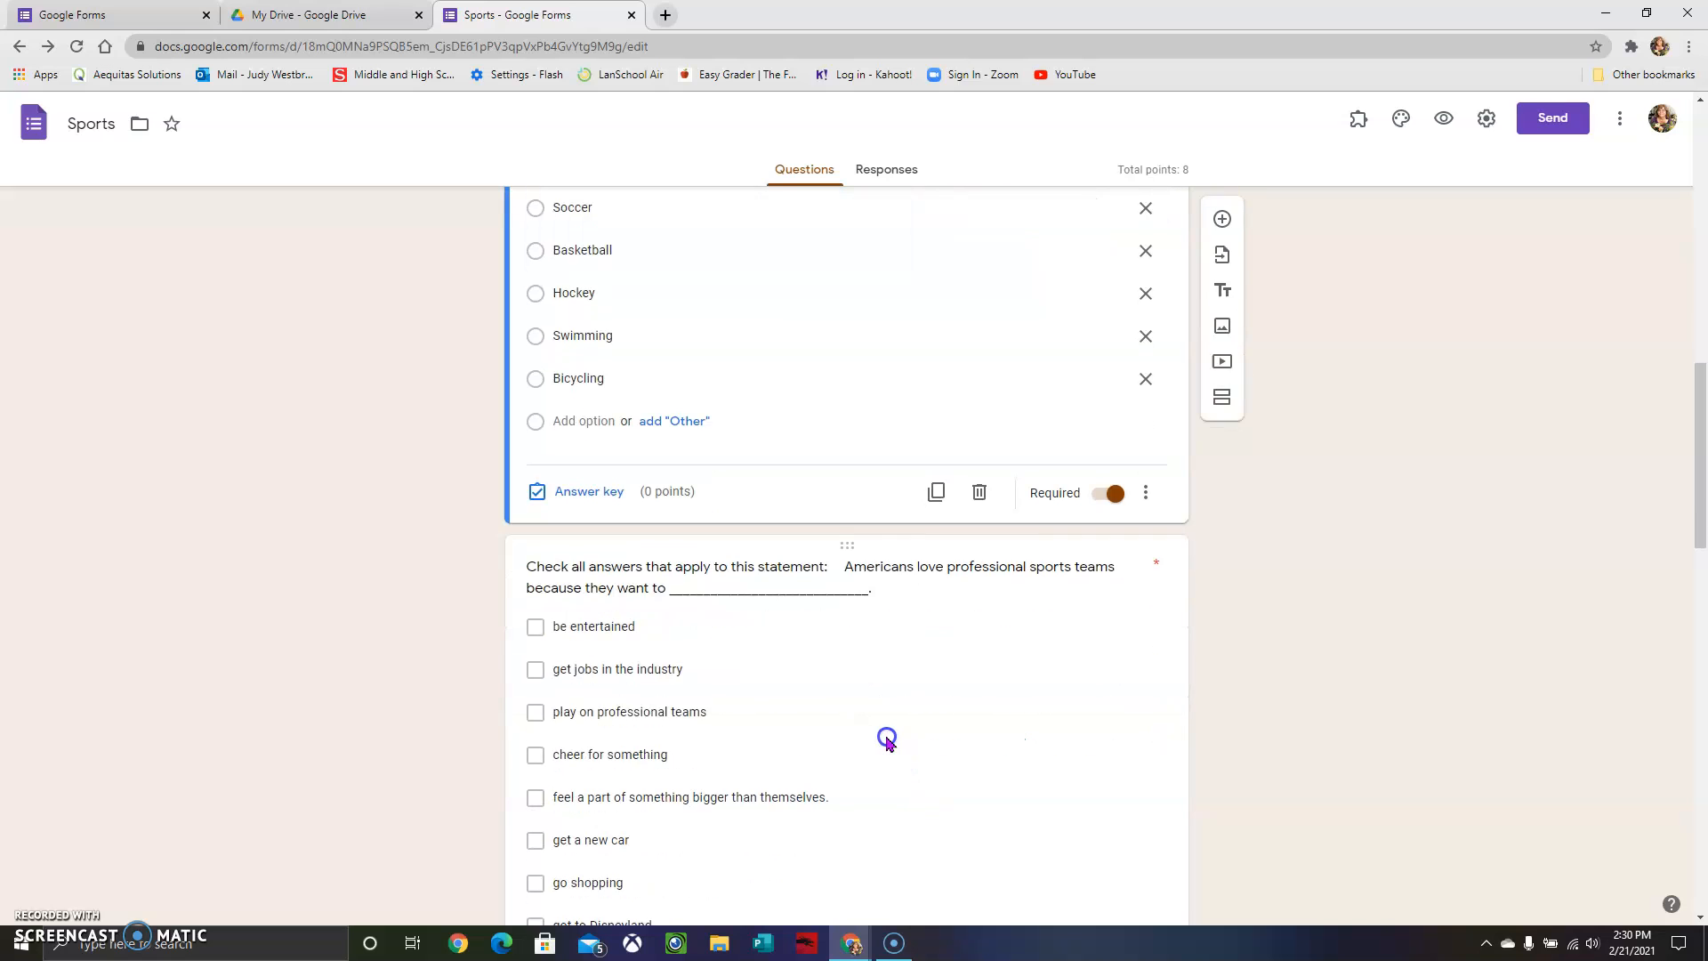
{"action": "scroll", "coordinate": [894, 734], "scroll_direction": "down", "scroll_amount": 2}
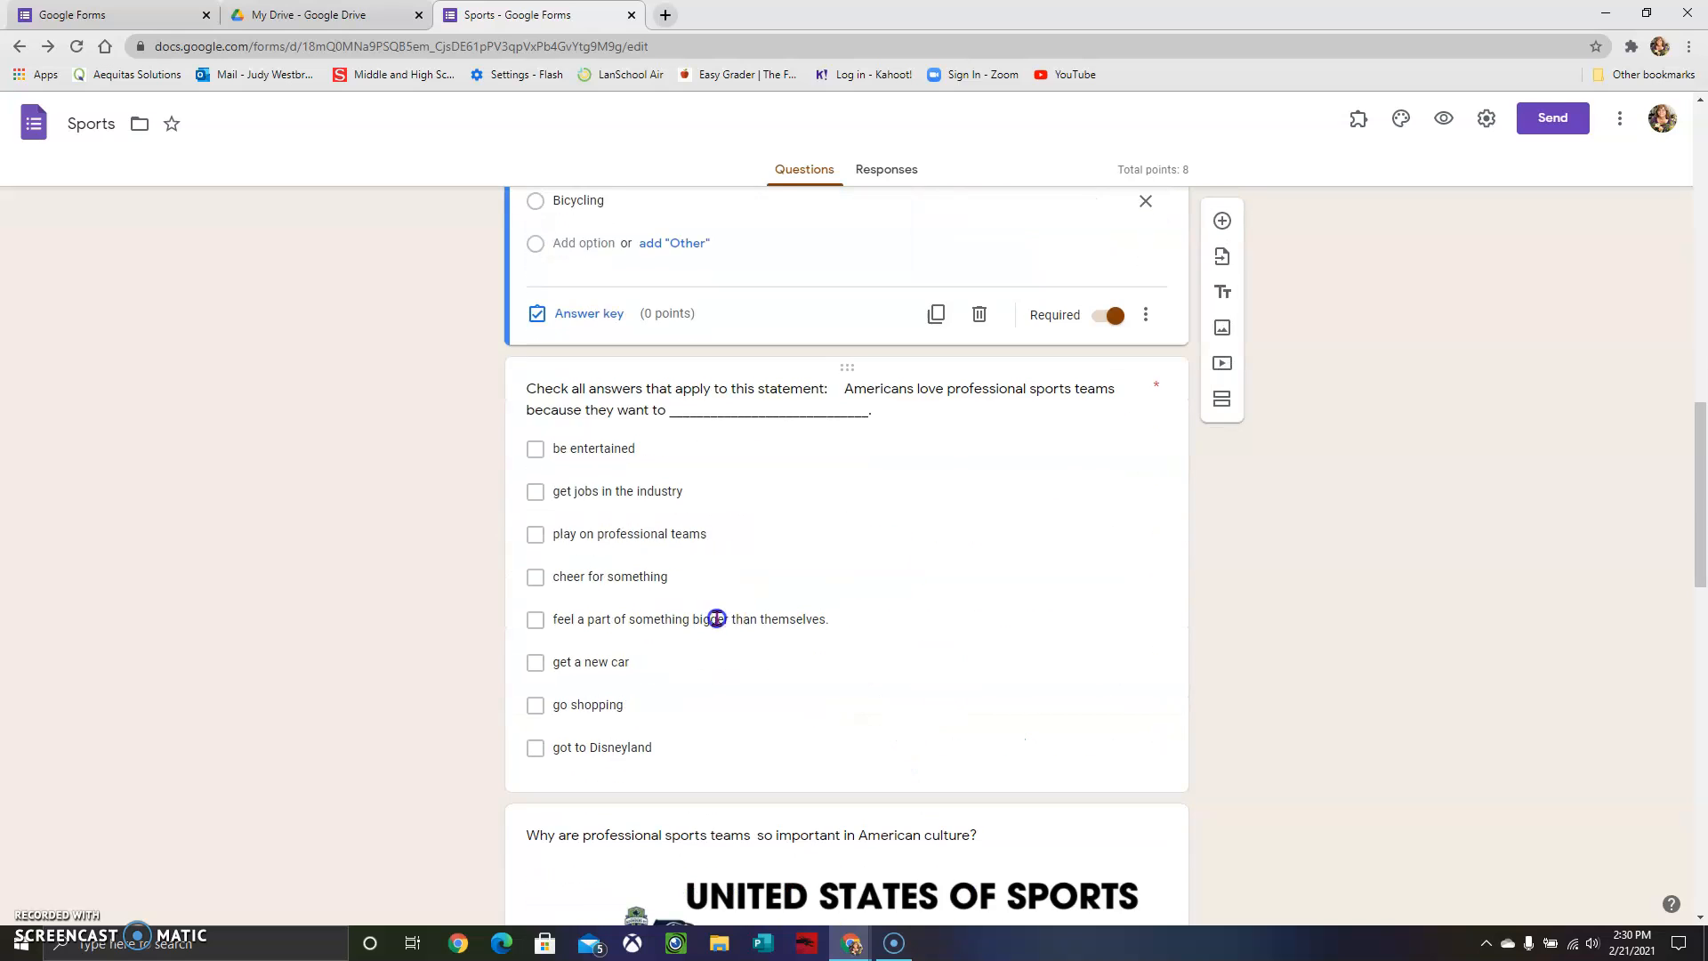
{"action": "left_click", "coordinate": [1020, 575]}
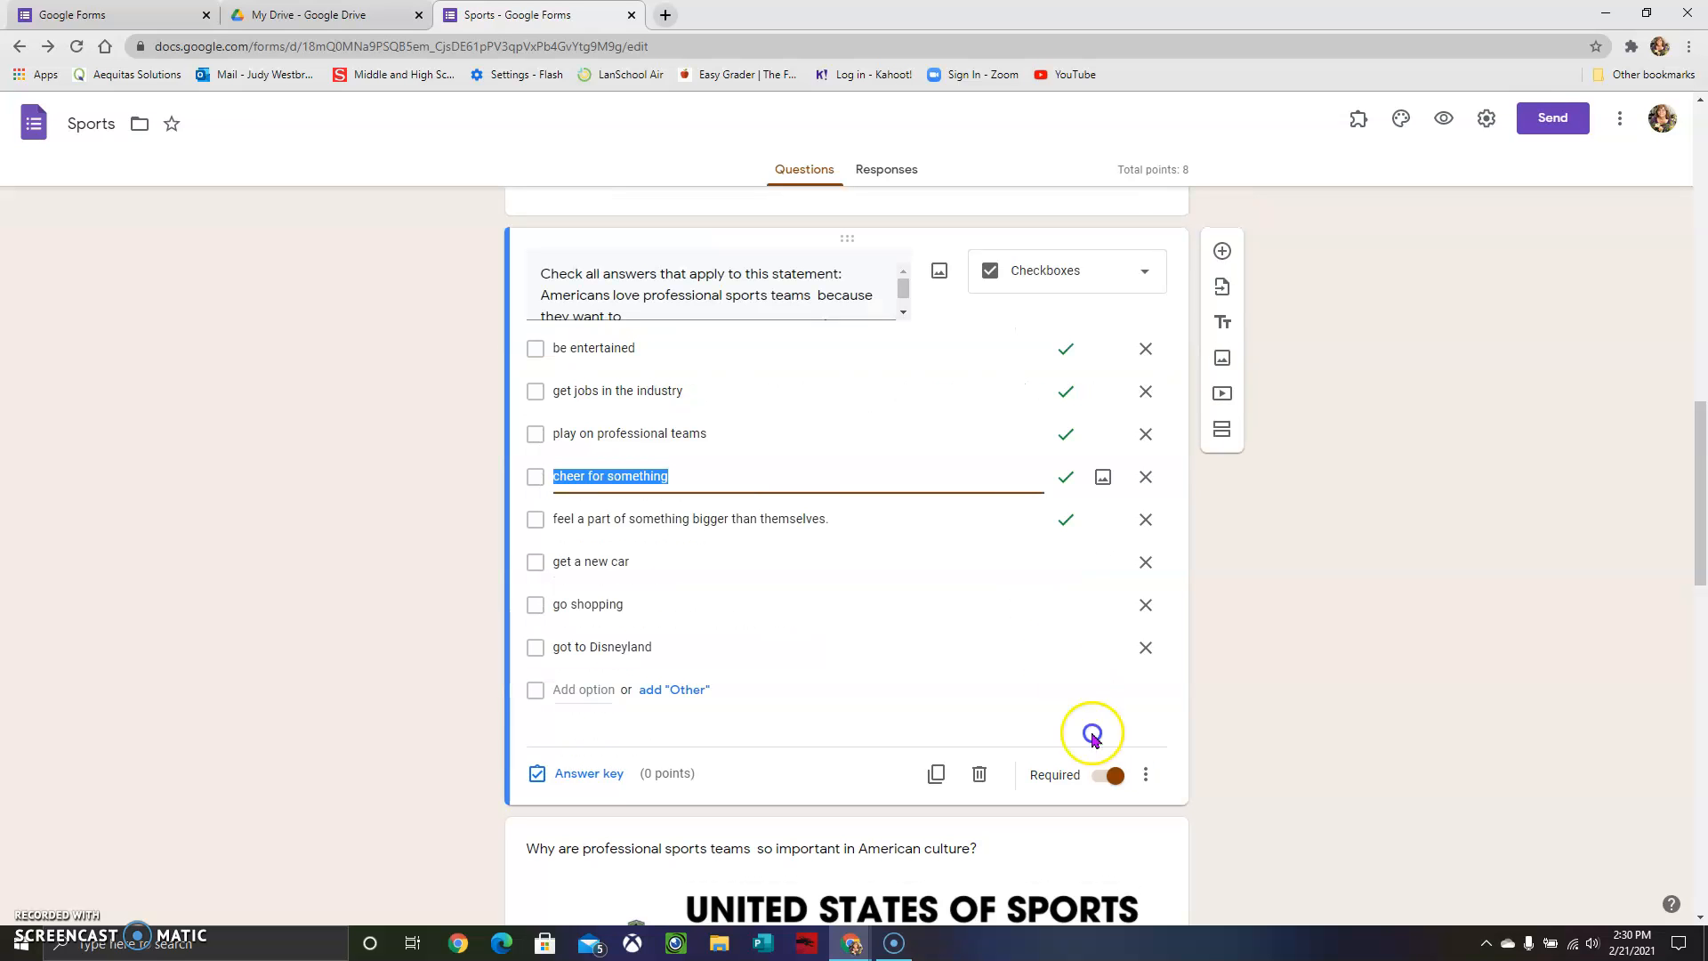
{"action": "left_click", "coordinate": [1146, 773]}
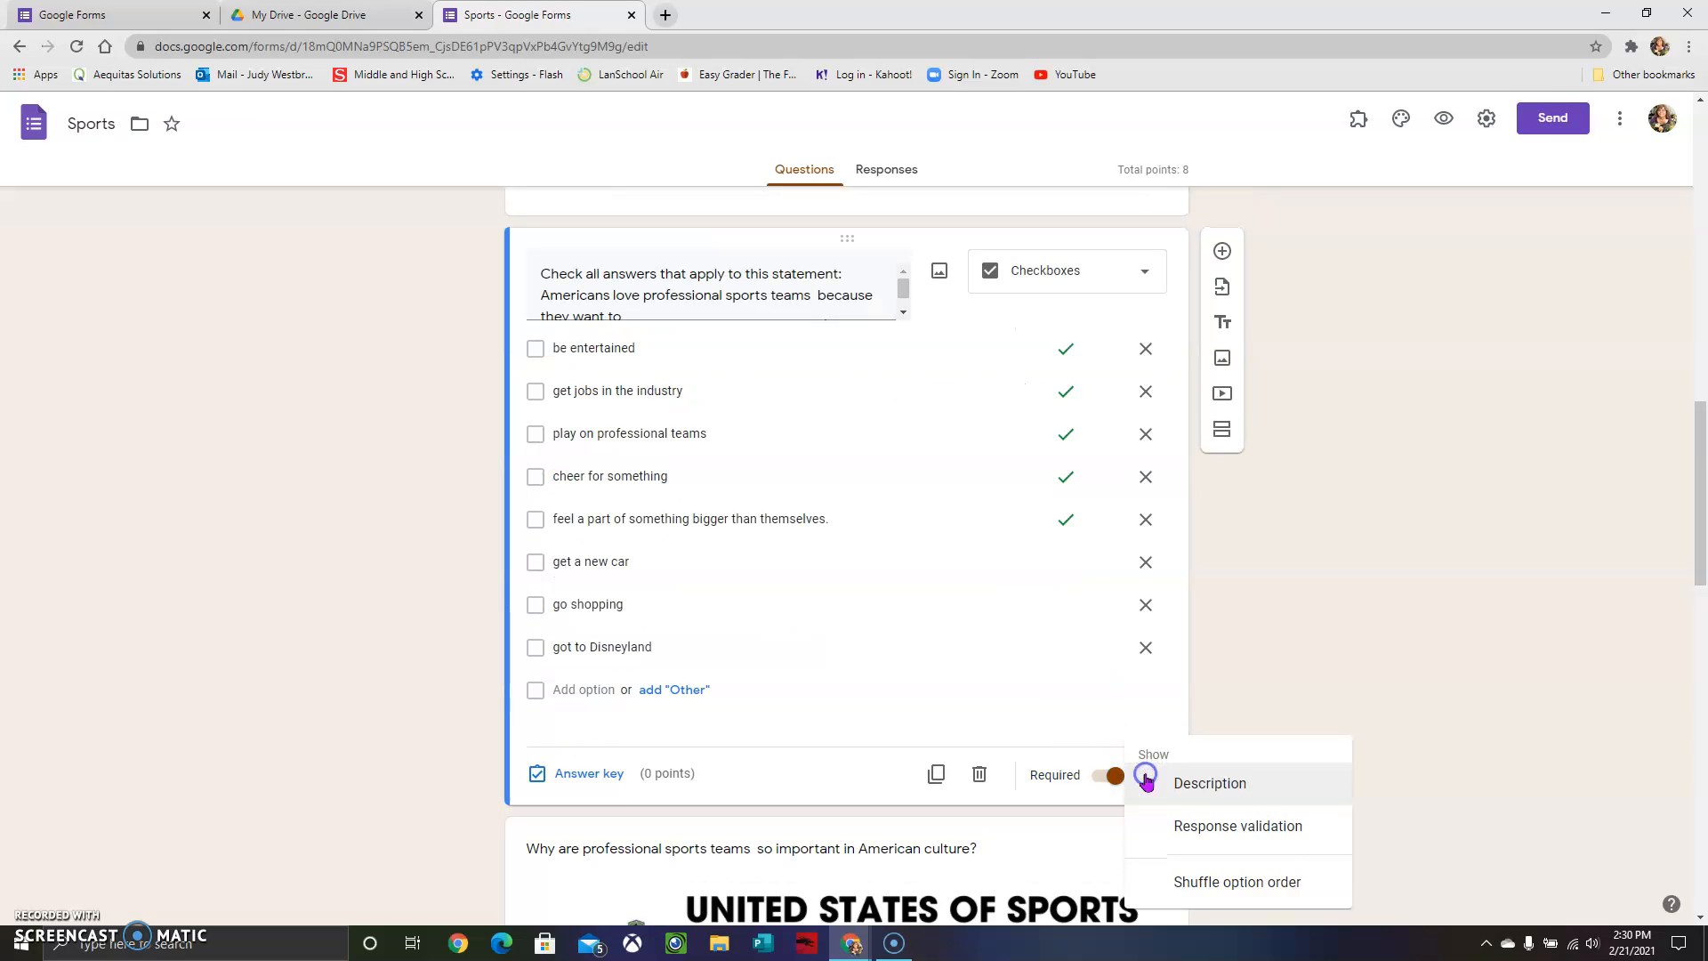
{"action": "left_click", "coordinate": [1242, 894]}
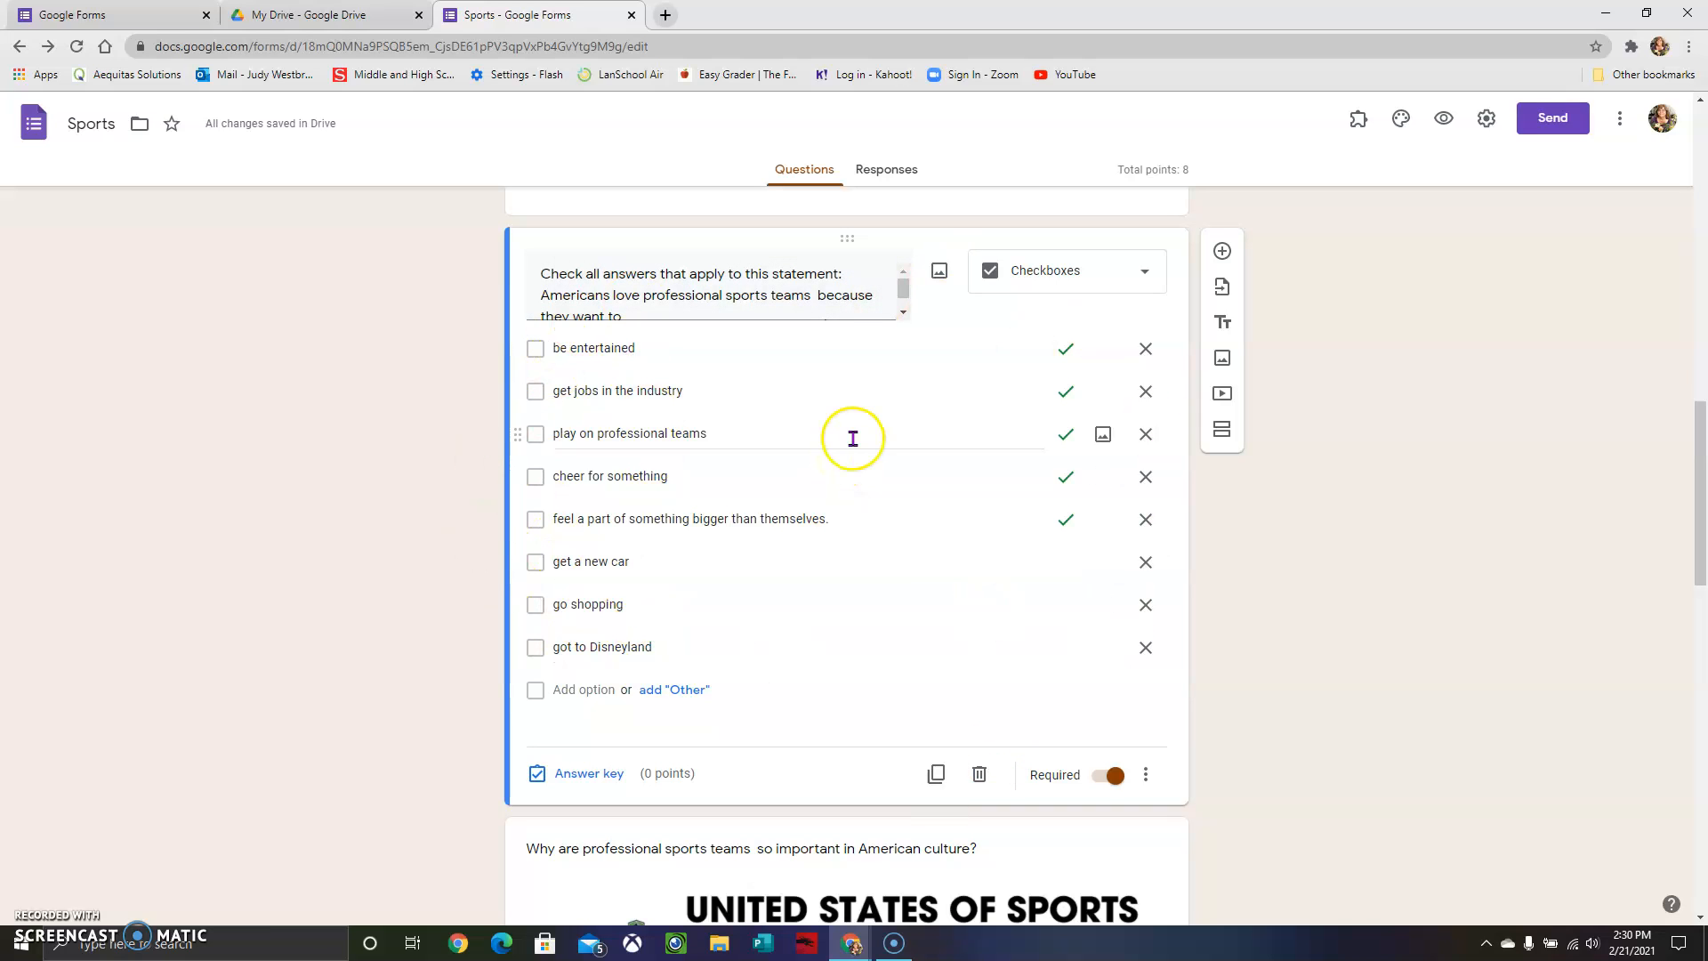
Step: Review the checkbox question's available types, keeping Checkboxes, and set its answer key to 3 points
{"action": "left_click", "coordinate": [1145, 273]}
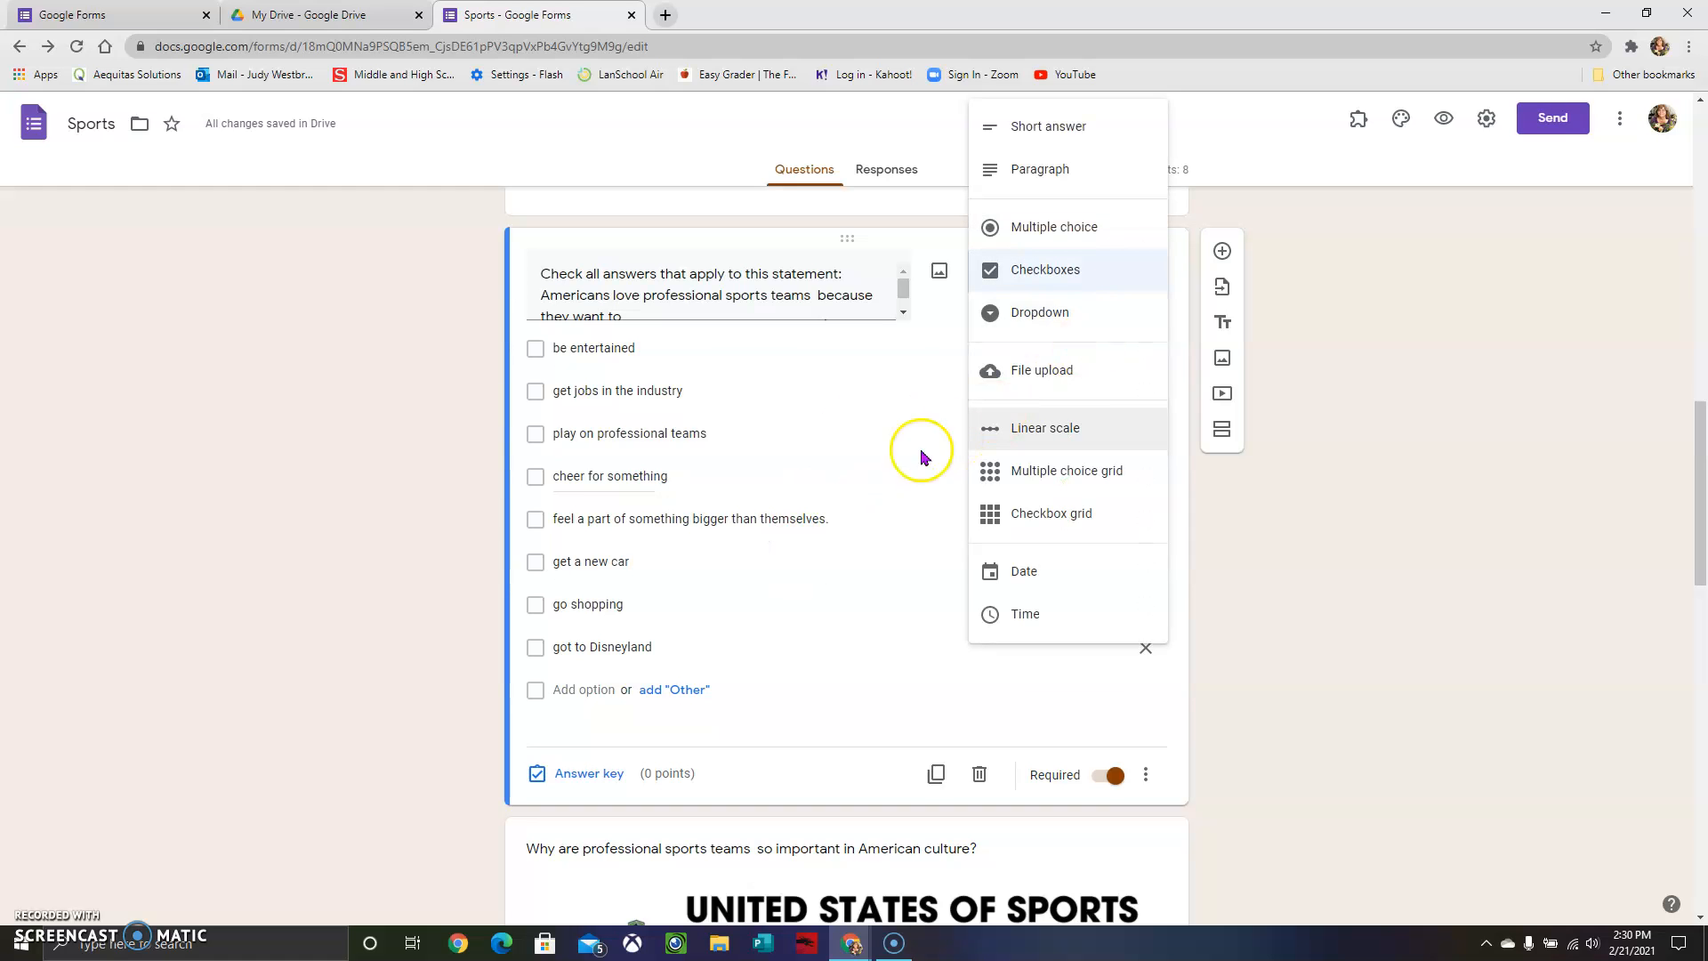
{"action": "left_click", "coordinate": [843, 409]}
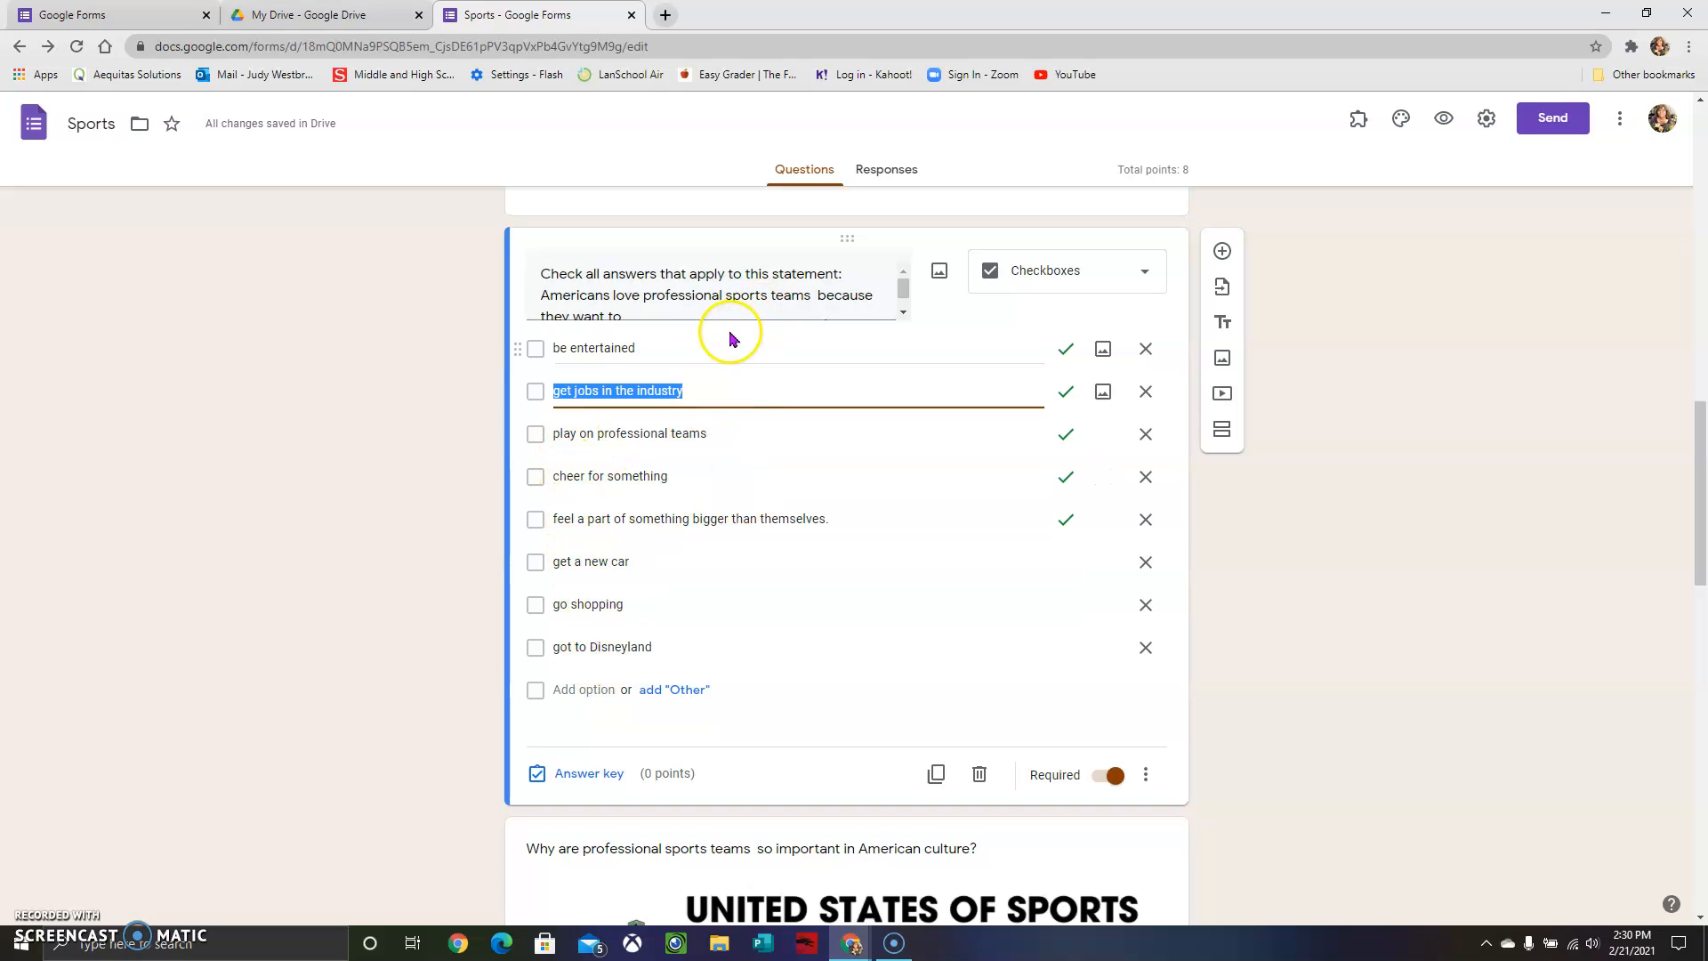
{"action": "left_click", "coordinate": [591, 773]}
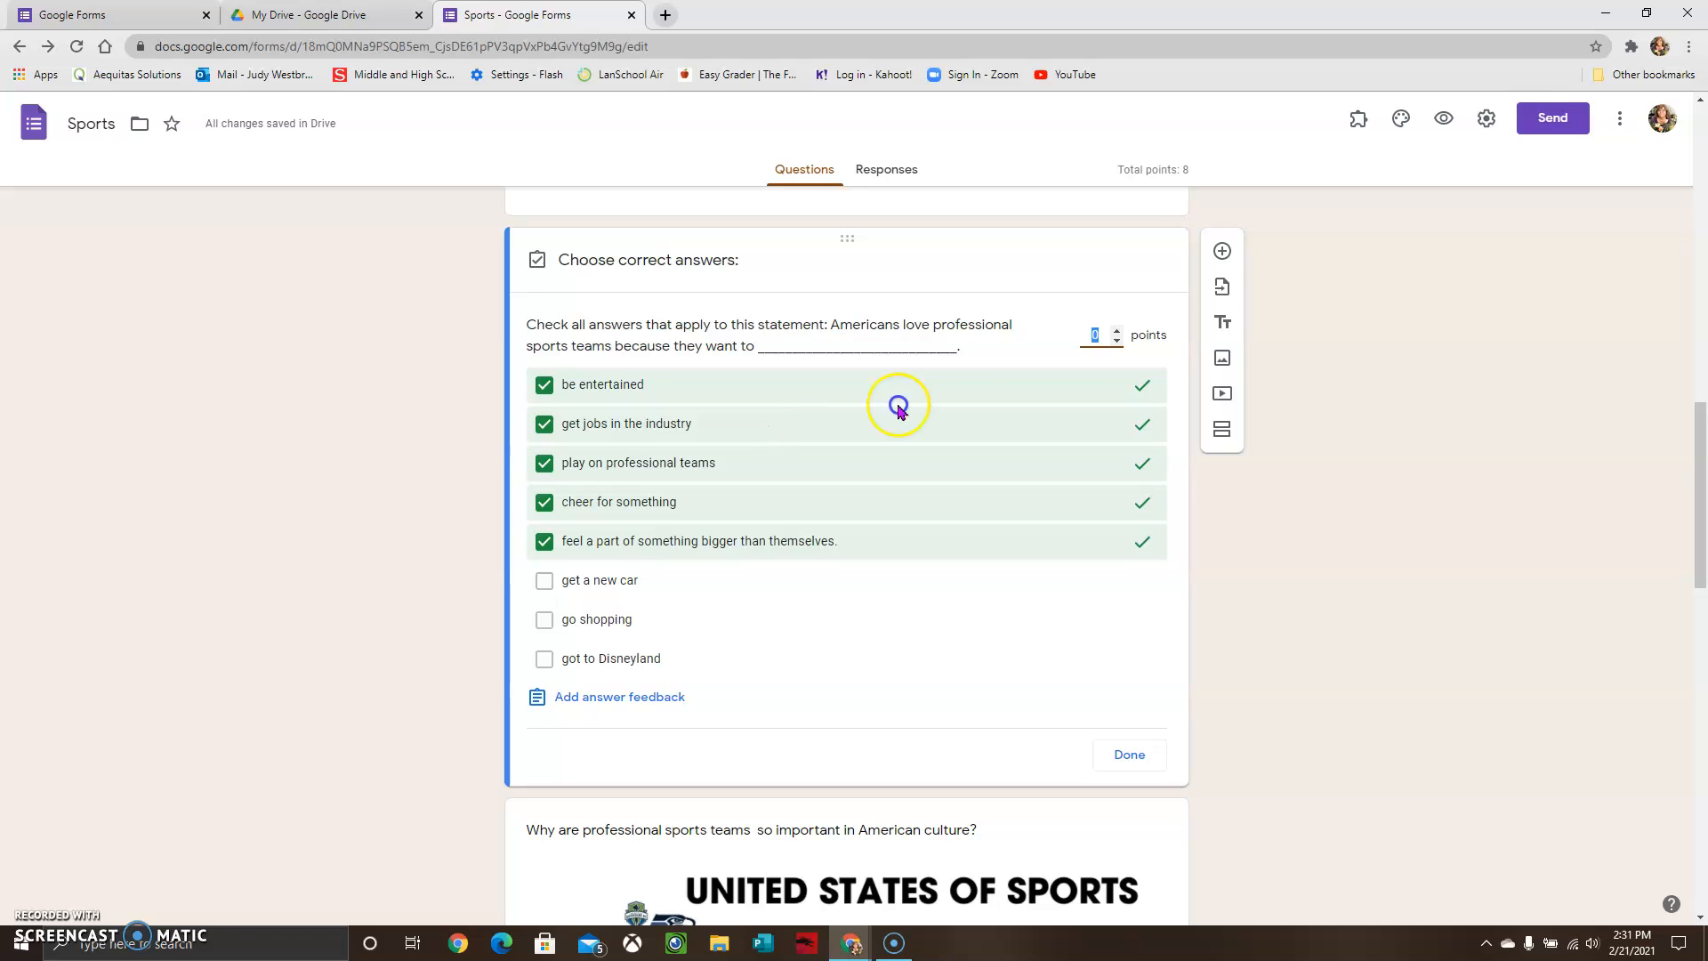
{"action": "type", "text": "3"}
{"action": "left_click", "coordinate": [1118, 331]}
{"action": "left_click", "coordinate": [1117, 342]}
{"action": "left_click", "coordinate": [1126, 758]}
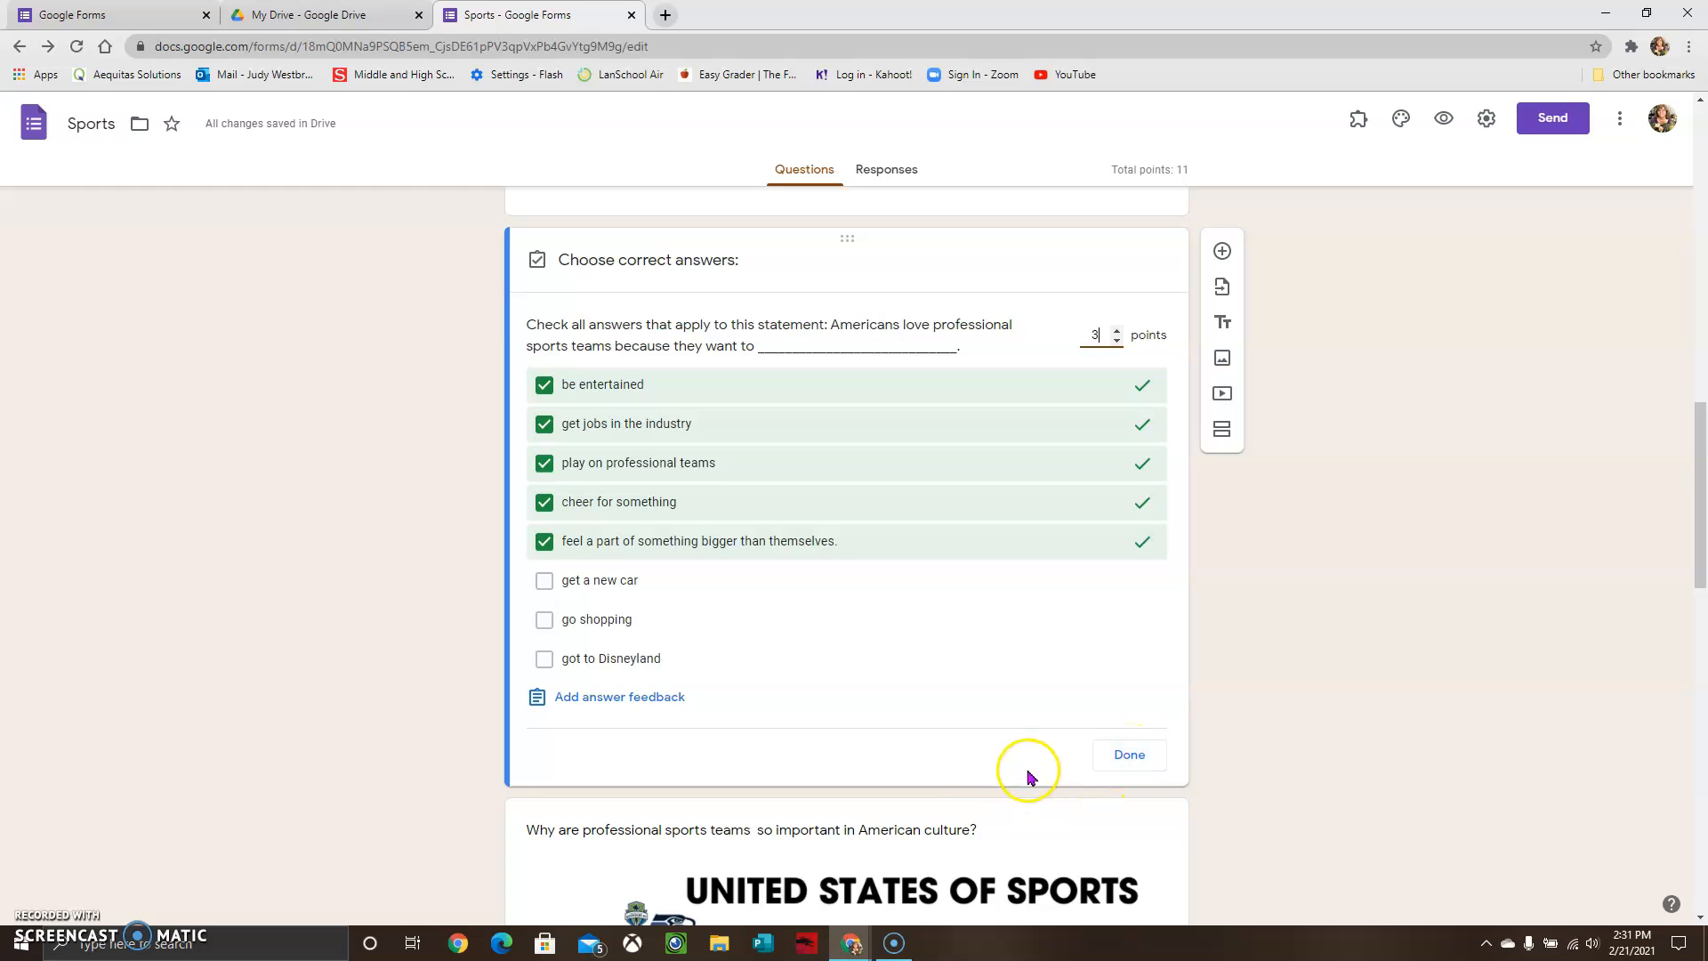
{"action": "left_click", "coordinate": [1139, 757]}
Step: View the image sources, including Google Image Search, for the question on sports teams in American culture without inserting anything
{"action": "scroll", "coordinate": [869, 561], "scroll_direction": "down", "scroll_amount": 4}
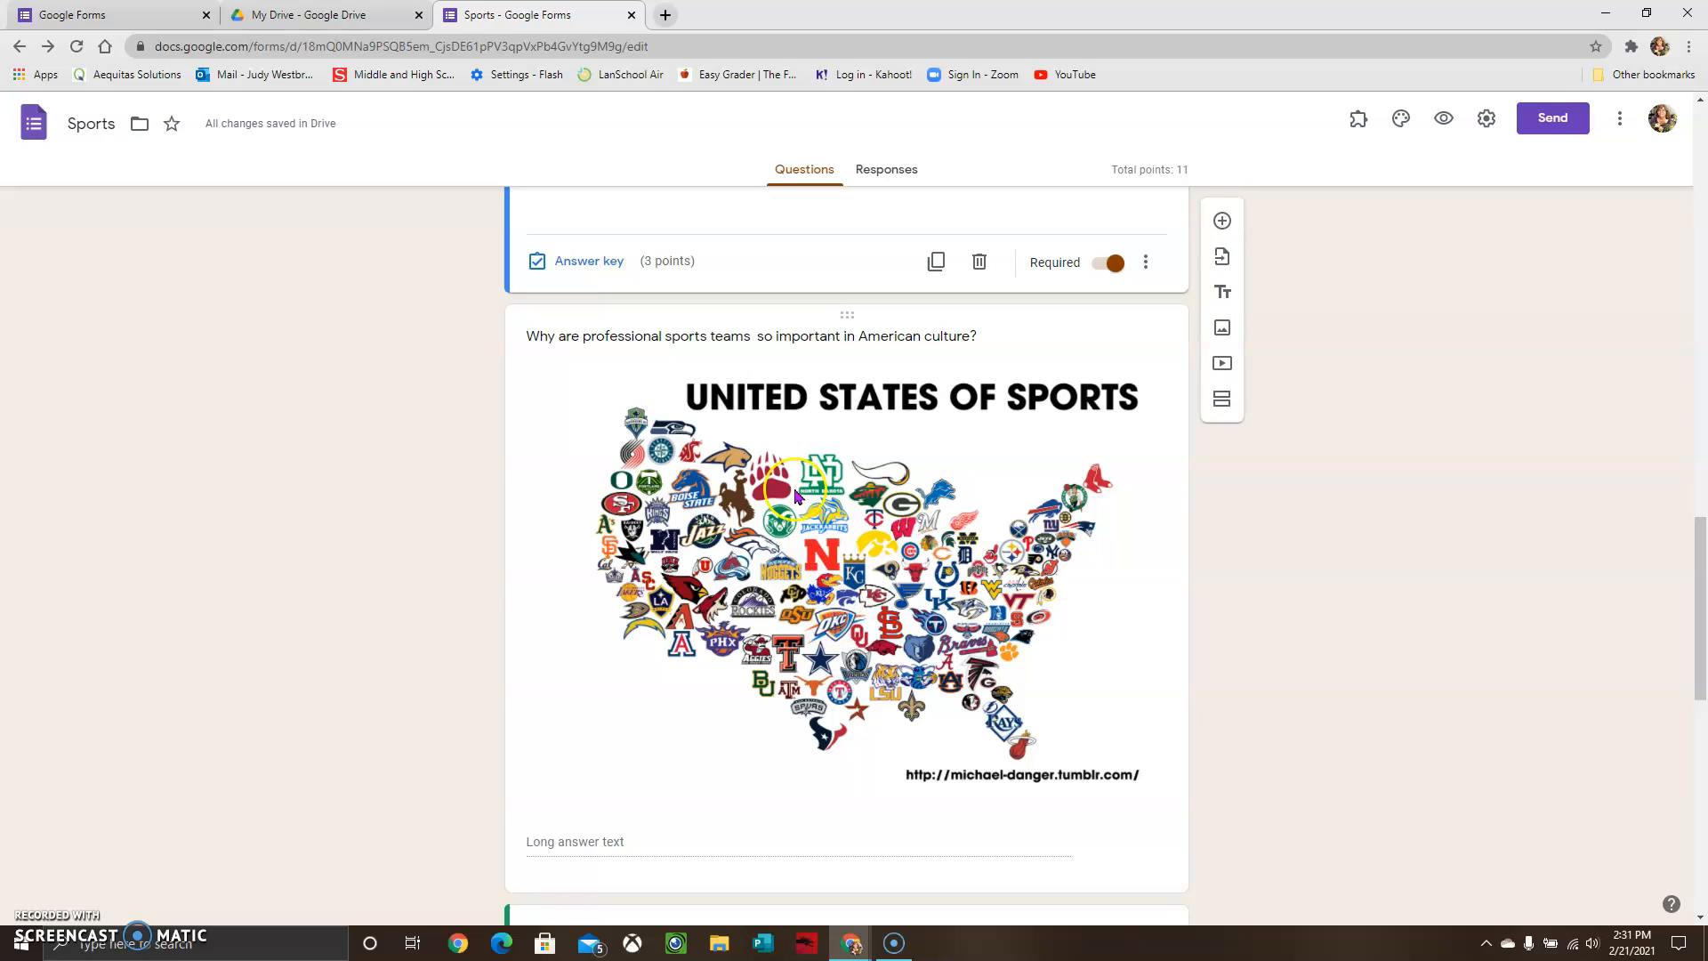
{"action": "left_click", "coordinate": [803, 546]}
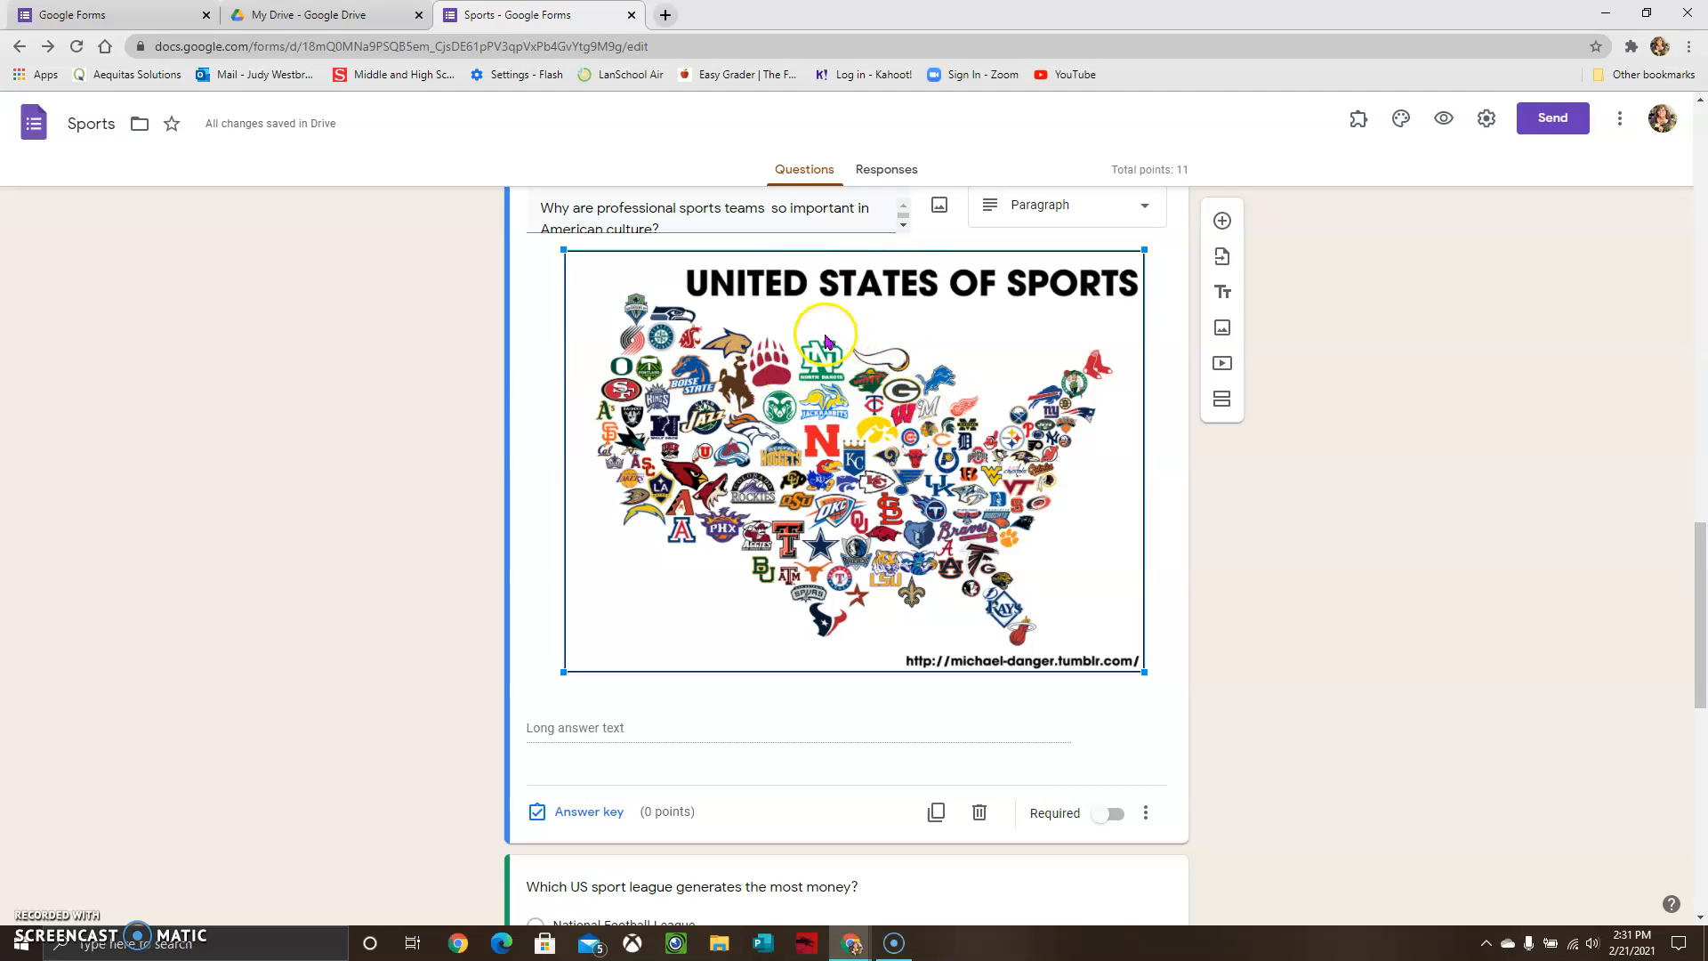
{"action": "left_click", "coordinate": [941, 210]}
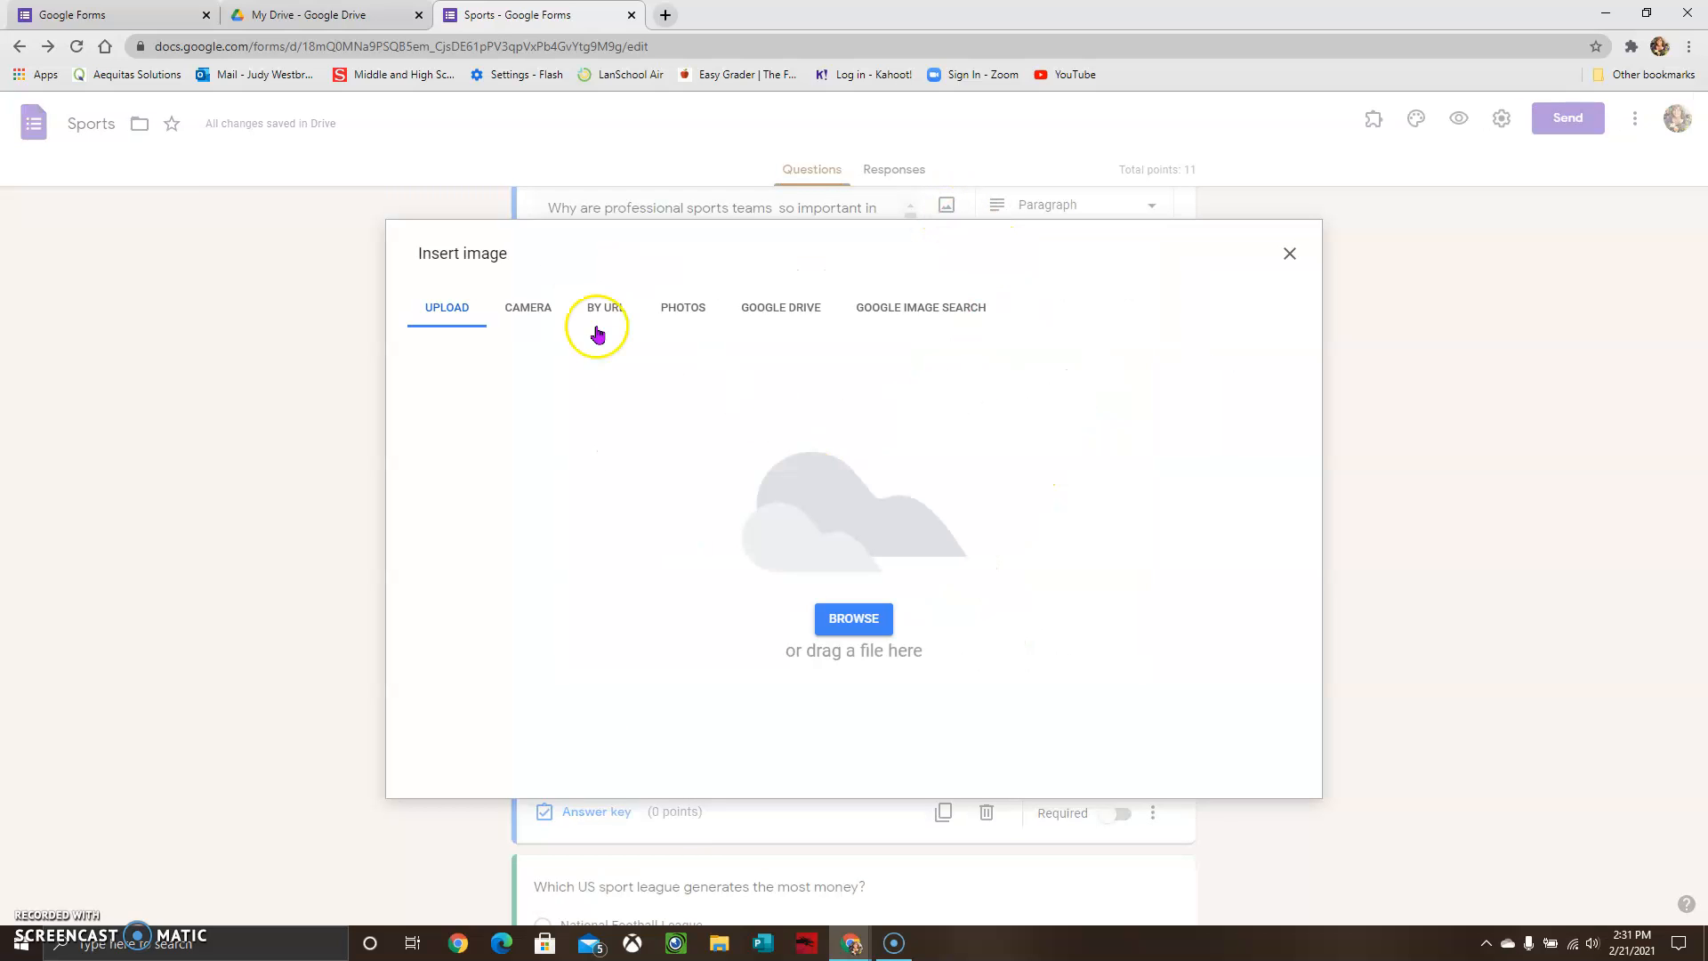
{"action": "left_click", "coordinate": [900, 309]}
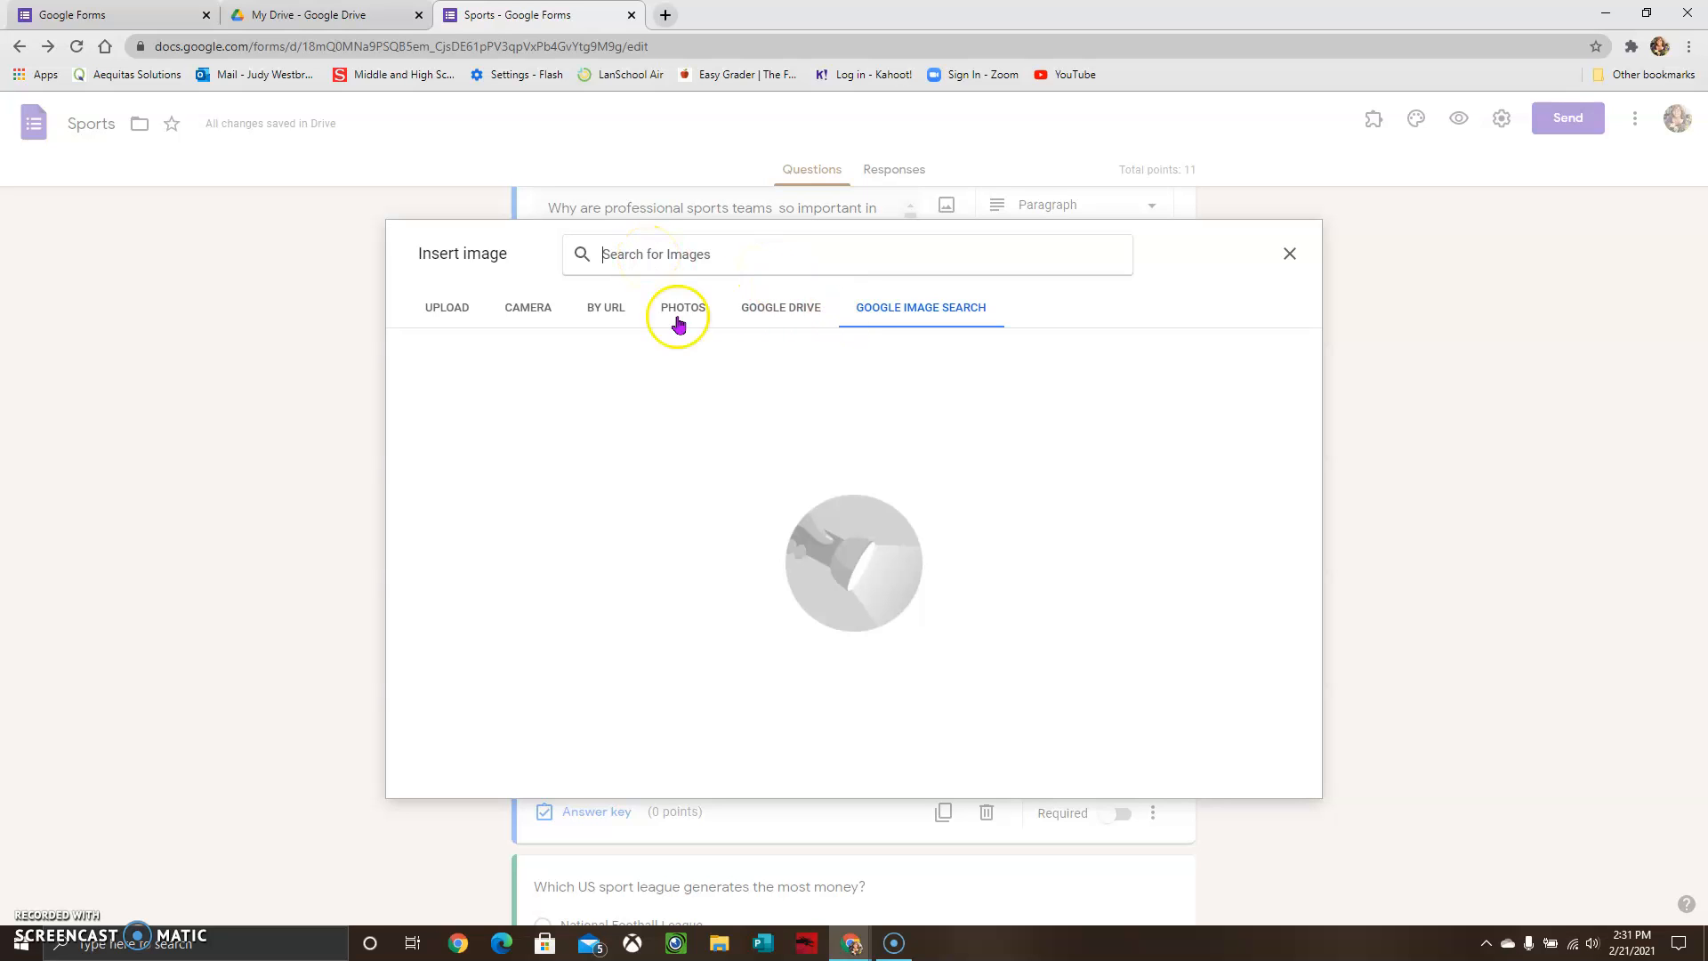
{"action": "left_click", "coordinate": [1290, 254]}
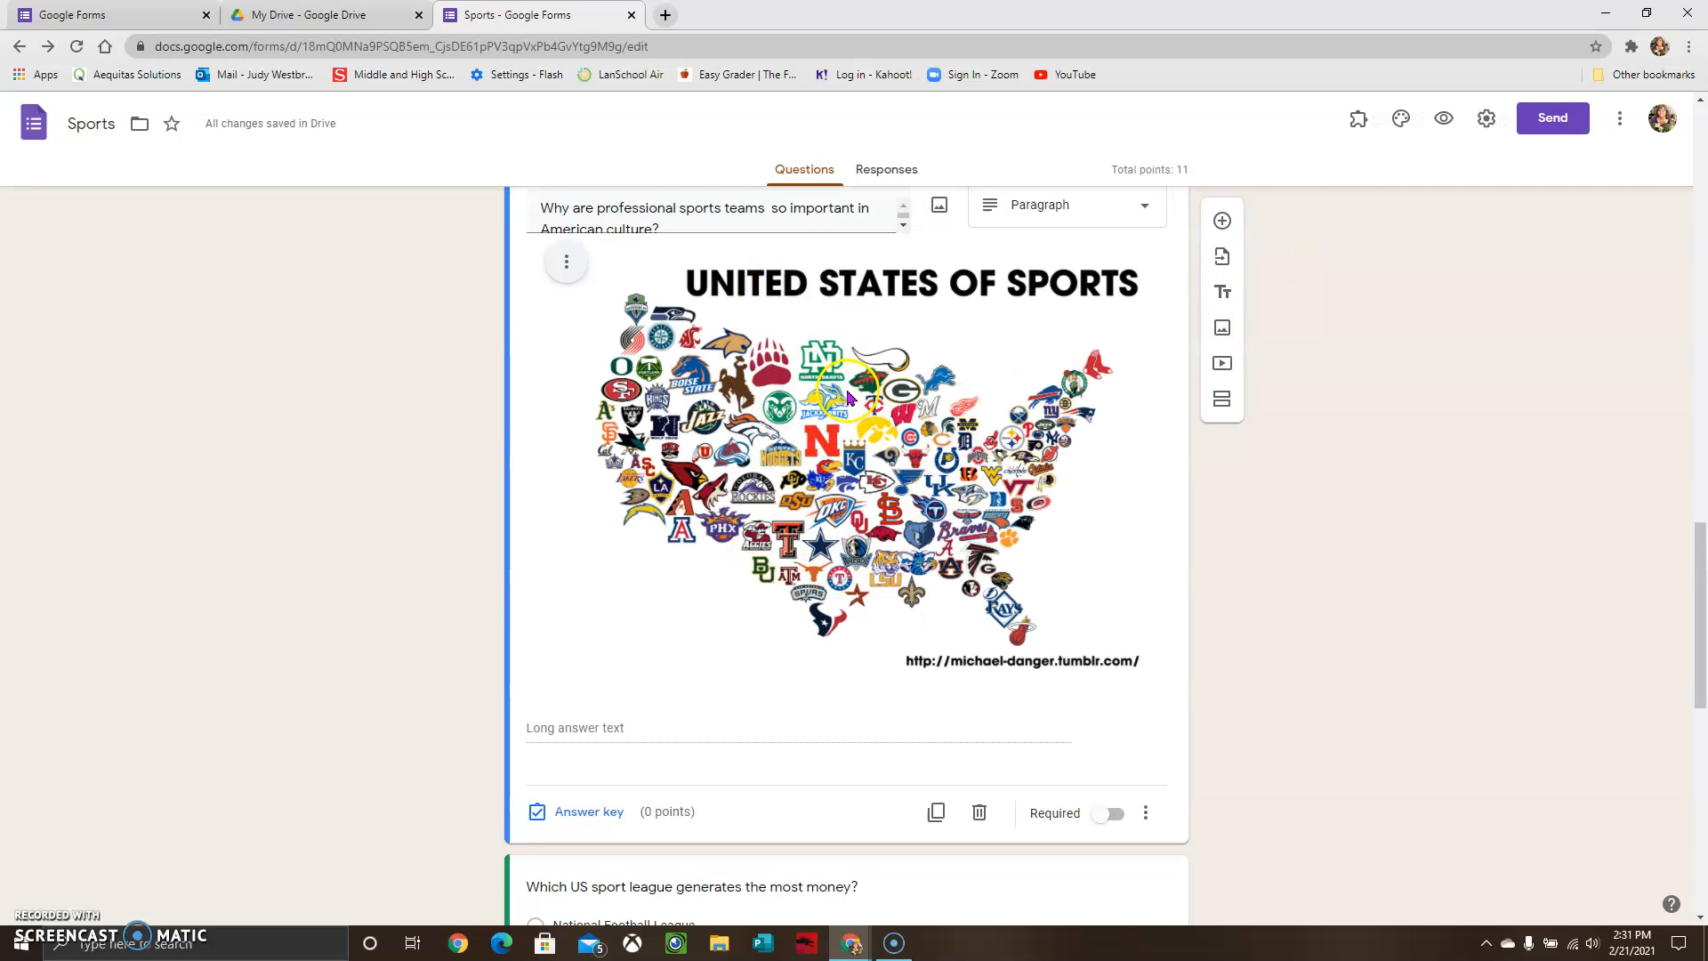
Step: Review the available types for the American culture question and keep Paragraph selected
{"action": "scroll", "coordinate": [790, 411], "scroll_direction": "down", "scroll_amount": 3}
{"action": "scroll", "coordinate": [790, 415], "scroll_direction": "up", "scroll_amount": 4}
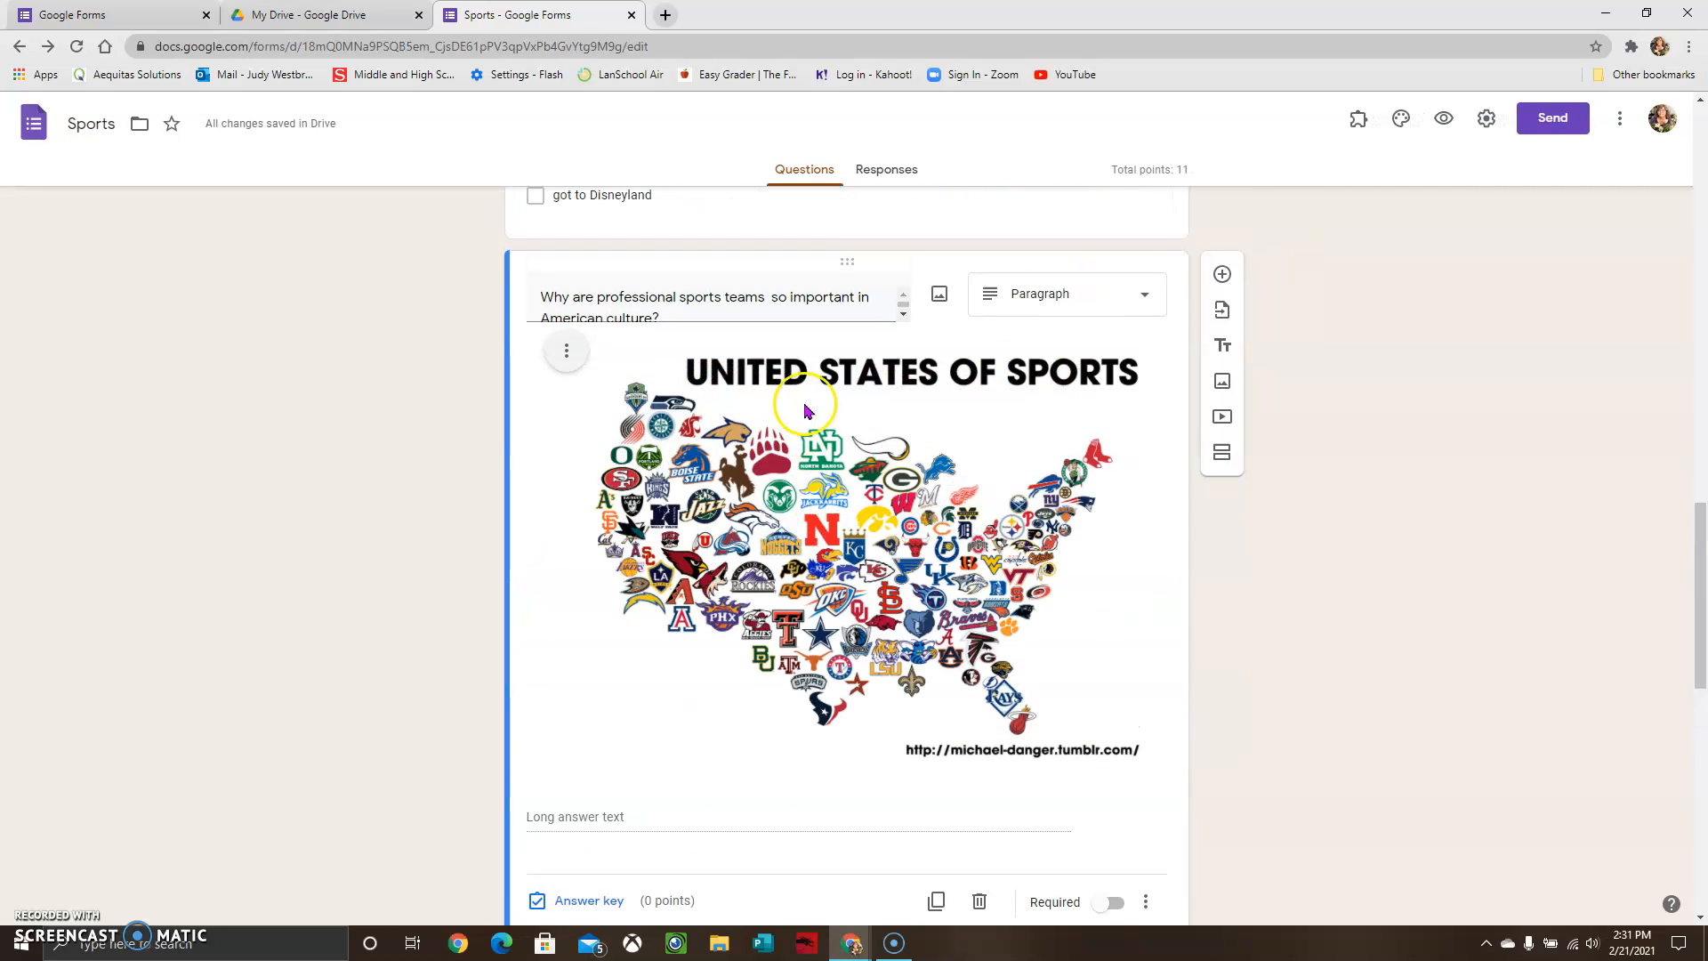
{"action": "left_click", "coordinate": [1141, 302]}
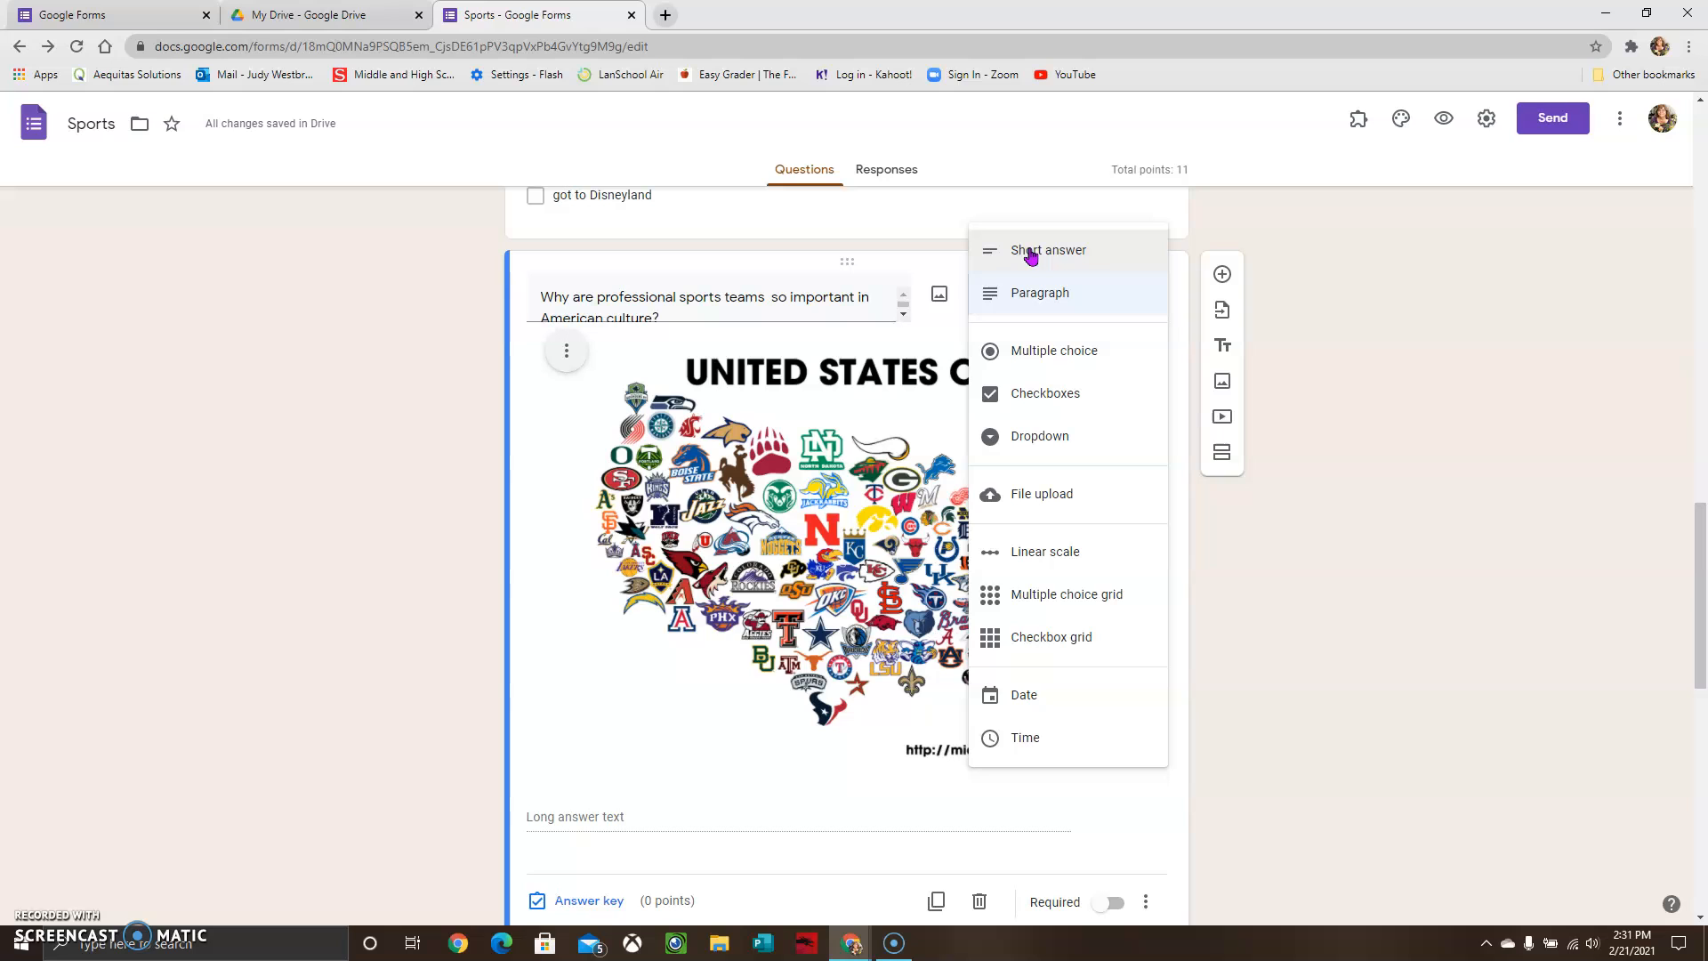
{"action": "left_click", "coordinate": [1040, 296]}
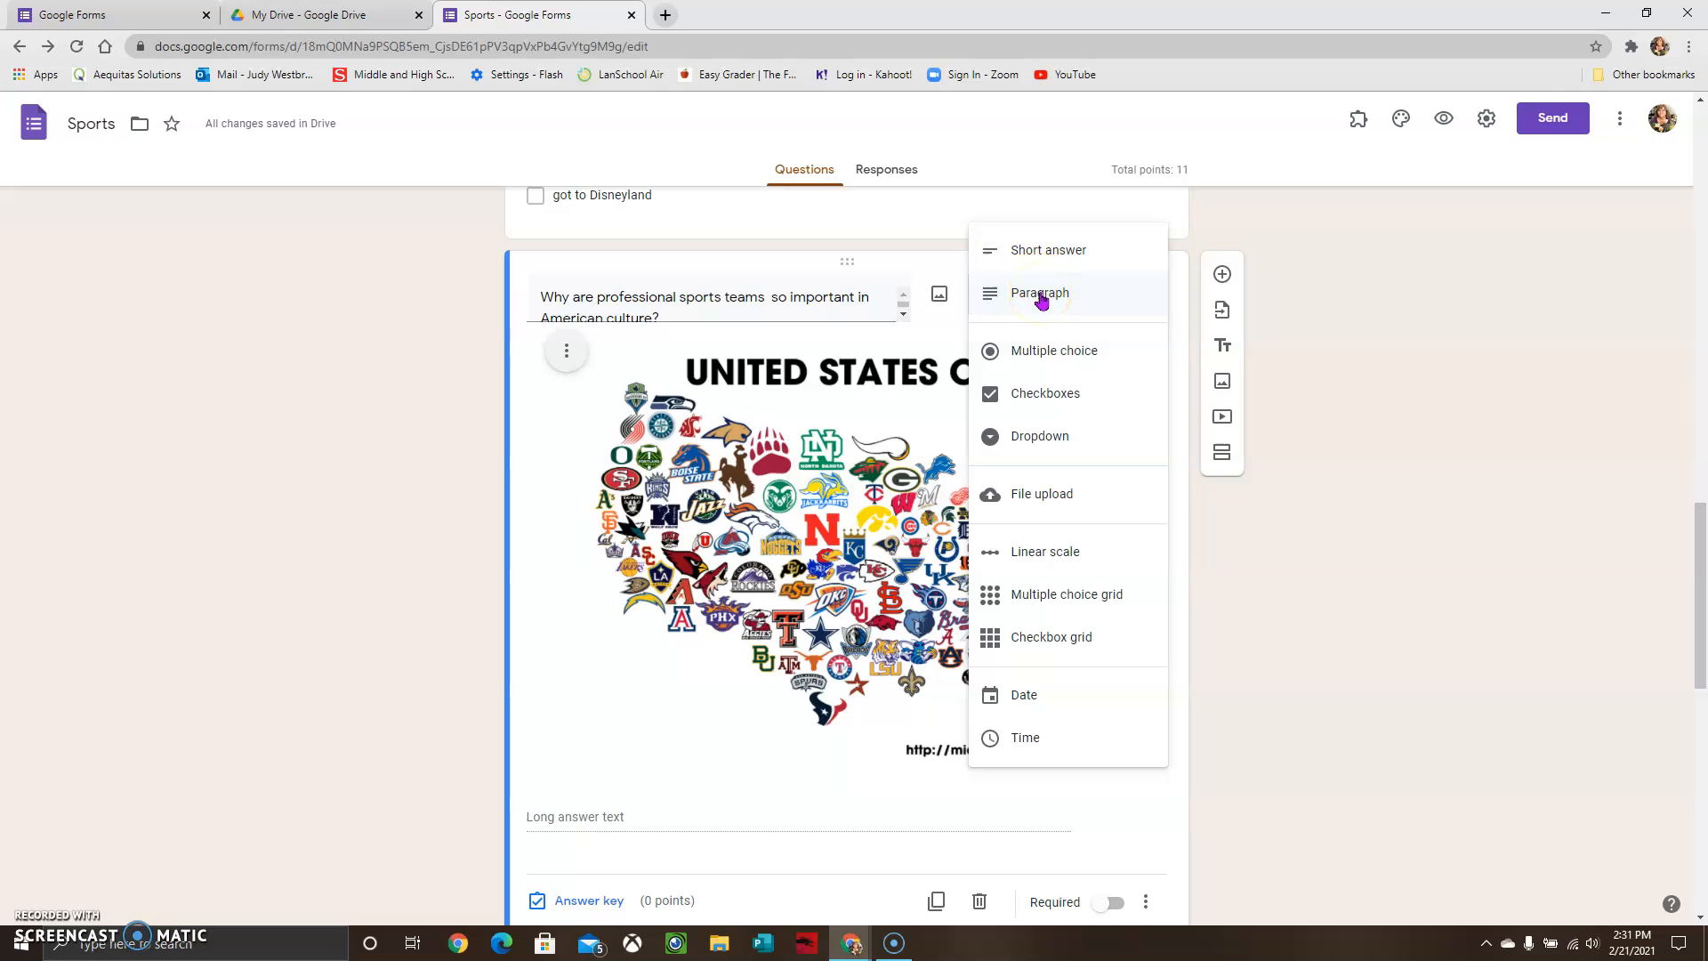
Step: Close the question type list without changes and review the multiple-choice question about which US sport league generates the most money
{"action": "scroll", "coordinate": [678, 488], "scroll_direction": "down", "scroll_amount": 4}
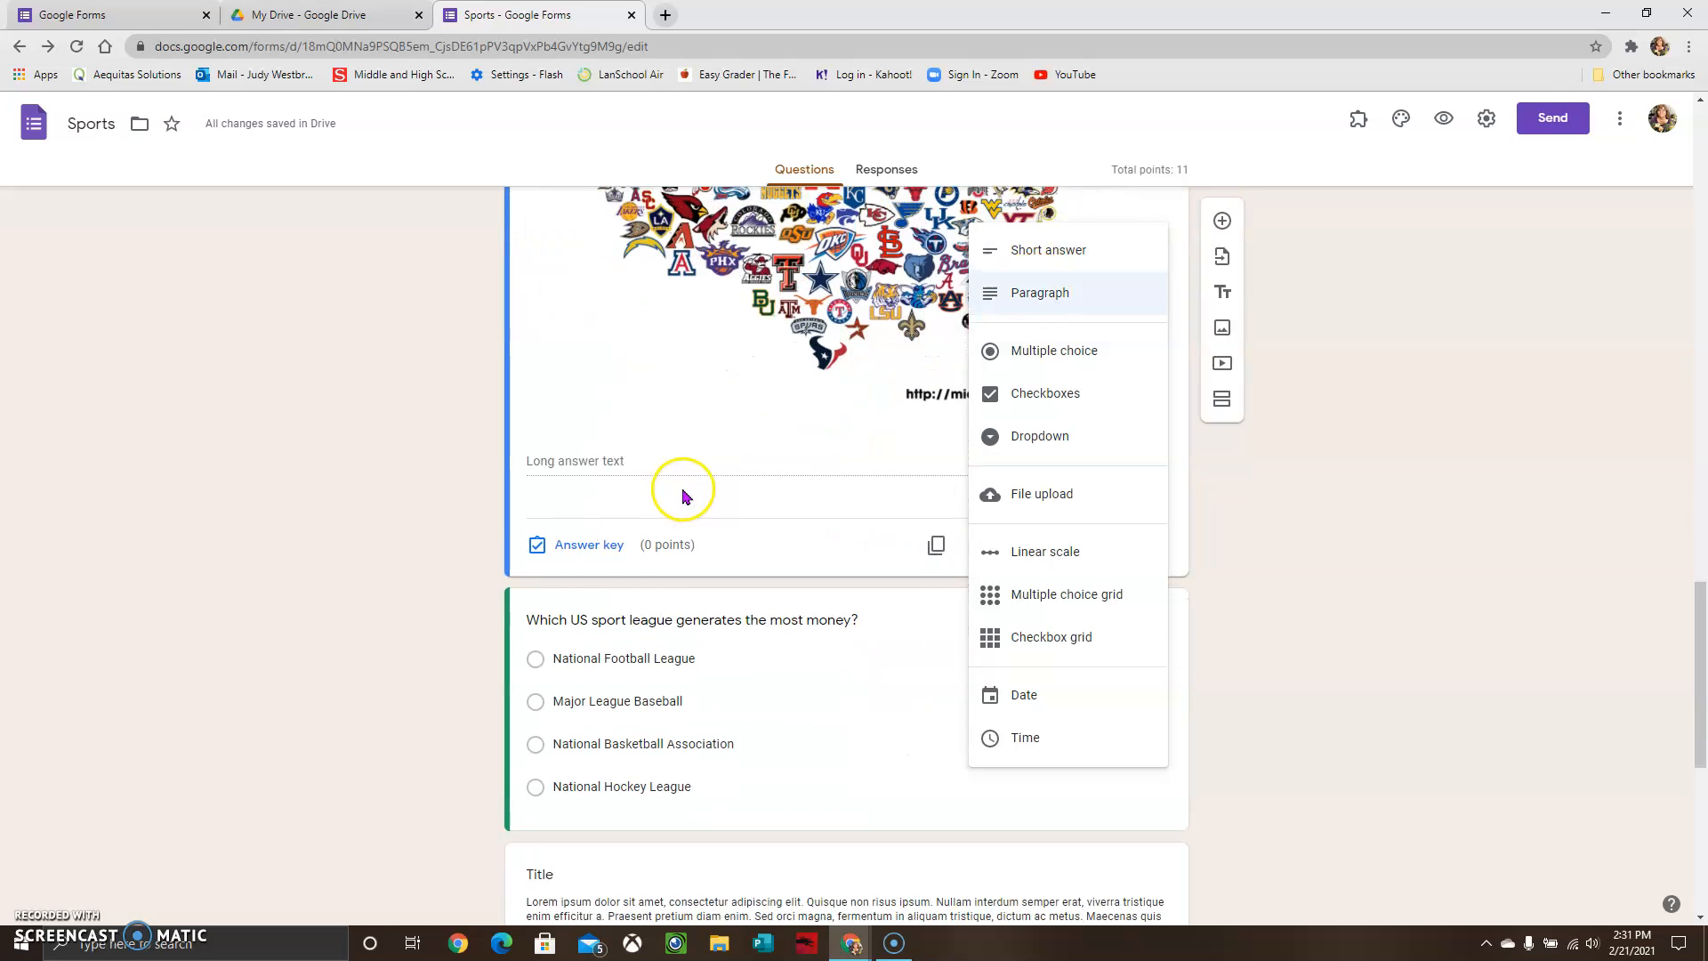
{"action": "left_click", "coordinate": [1332, 514]}
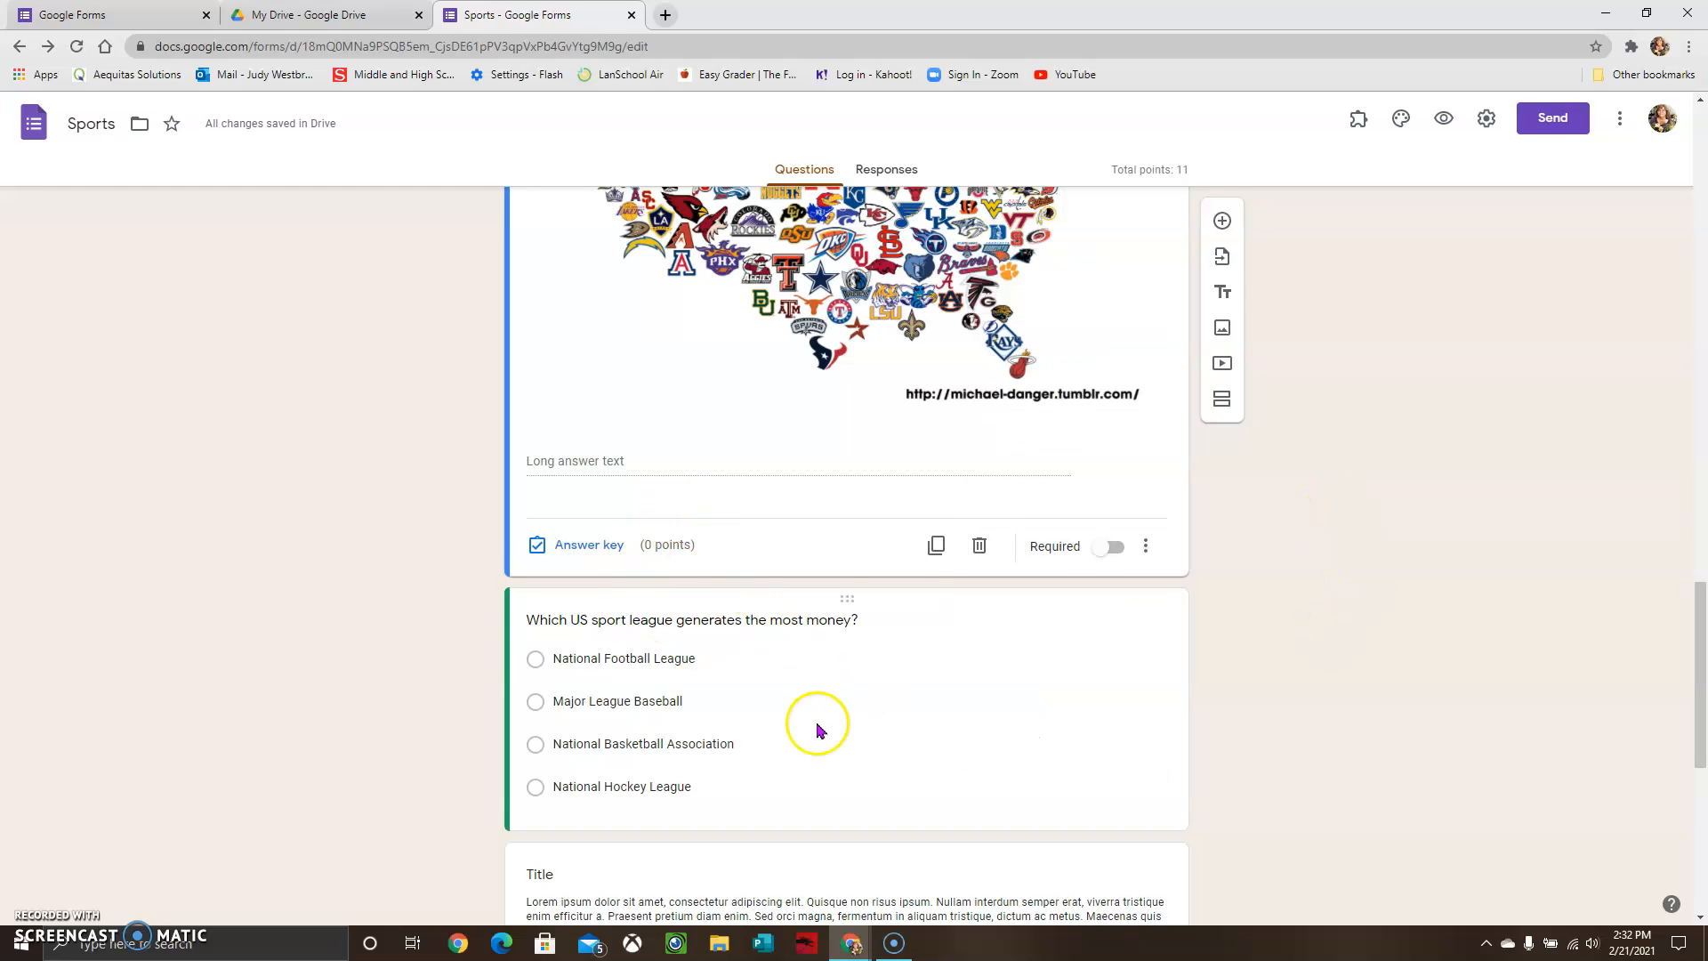
{"action": "scroll", "coordinate": [813, 703], "scroll_direction": "down", "scroll_amount": 2}
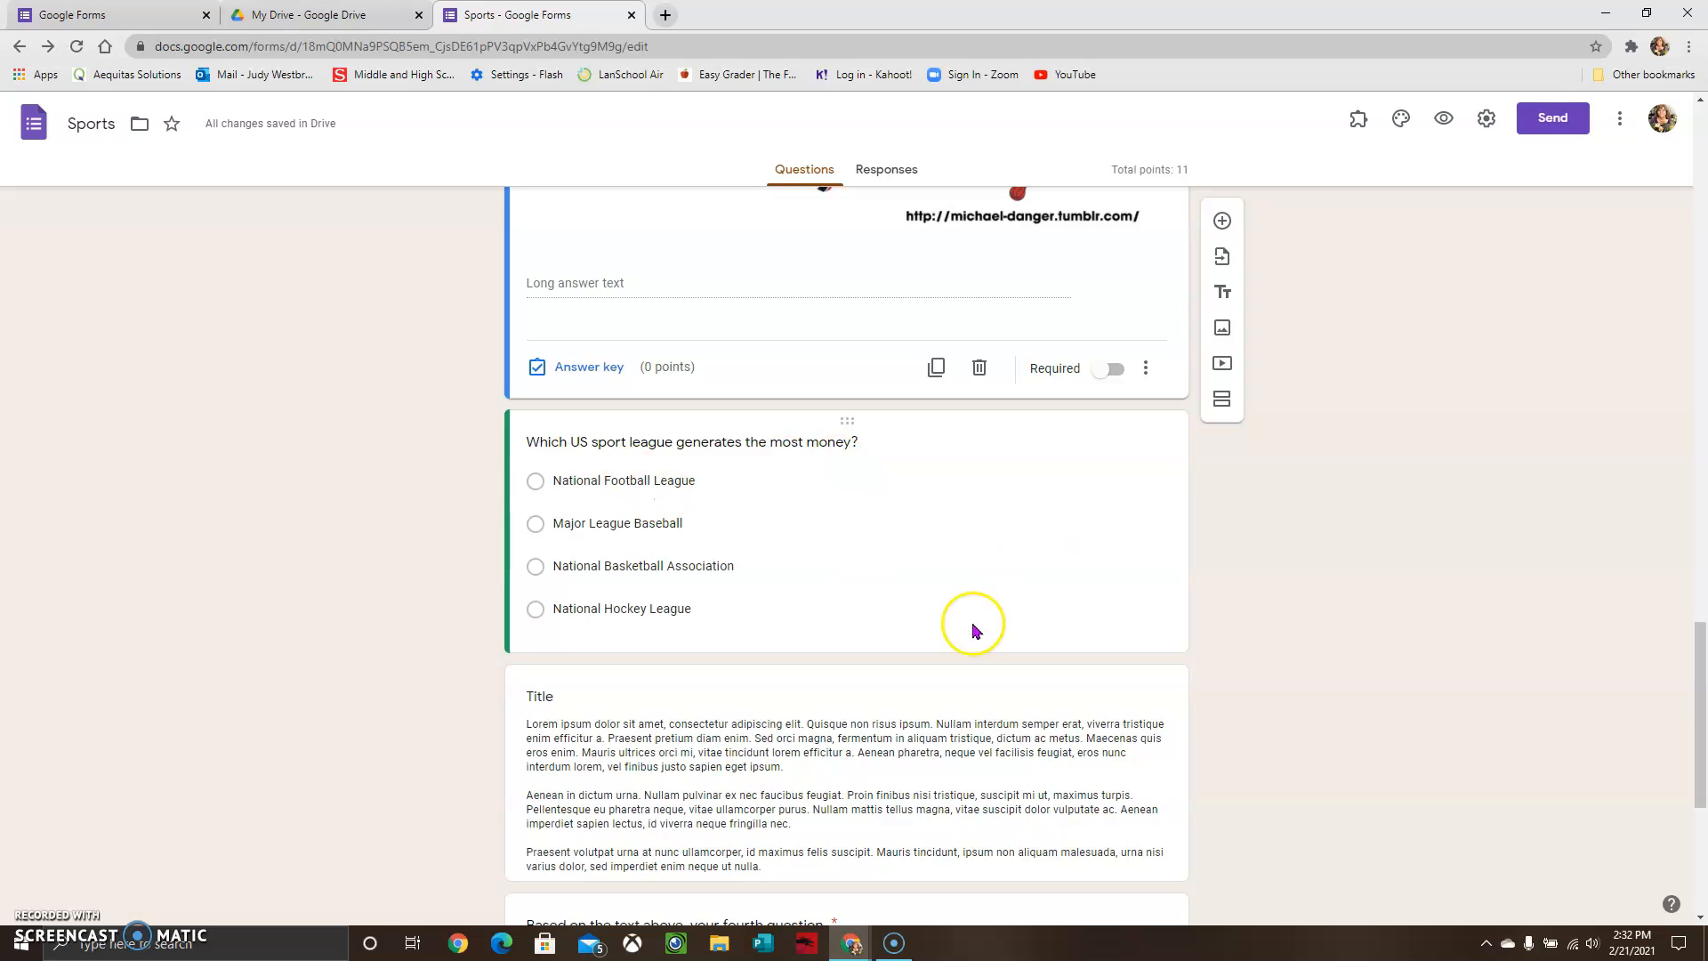
{"action": "scroll", "coordinate": [857, 513], "scroll_direction": "down", "scroll_amount": 1}
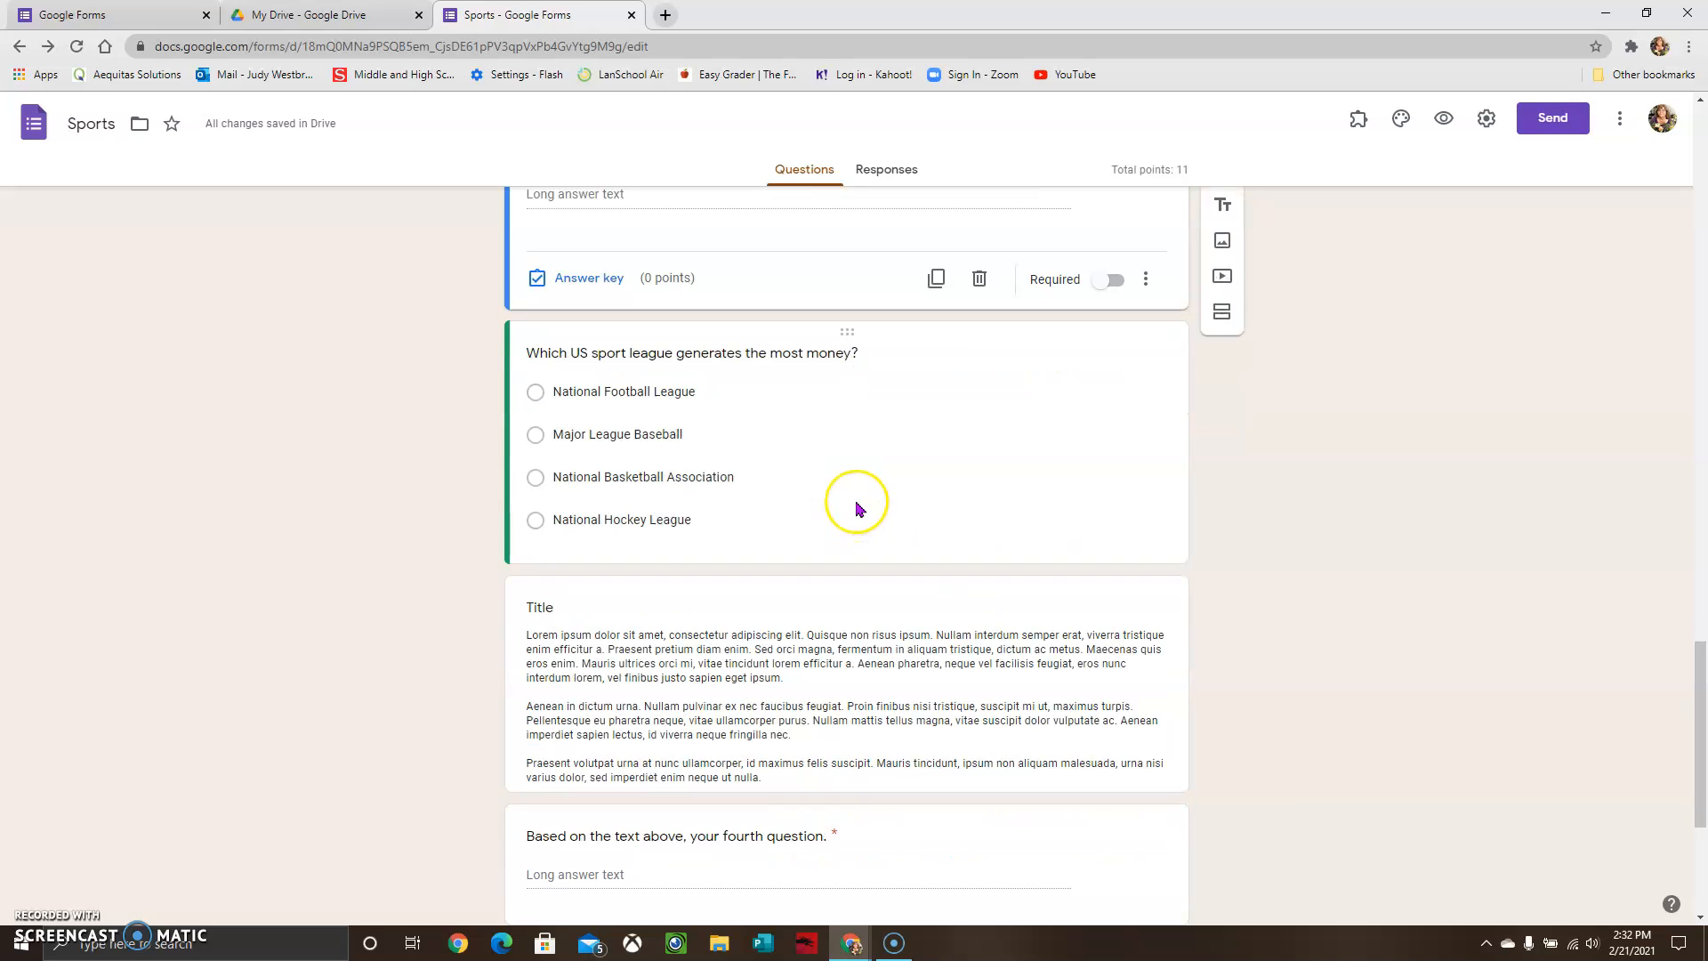
{"action": "scroll", "coordinate": [859, 509], "scroll_direction": "down", "scroll_amount": 1}
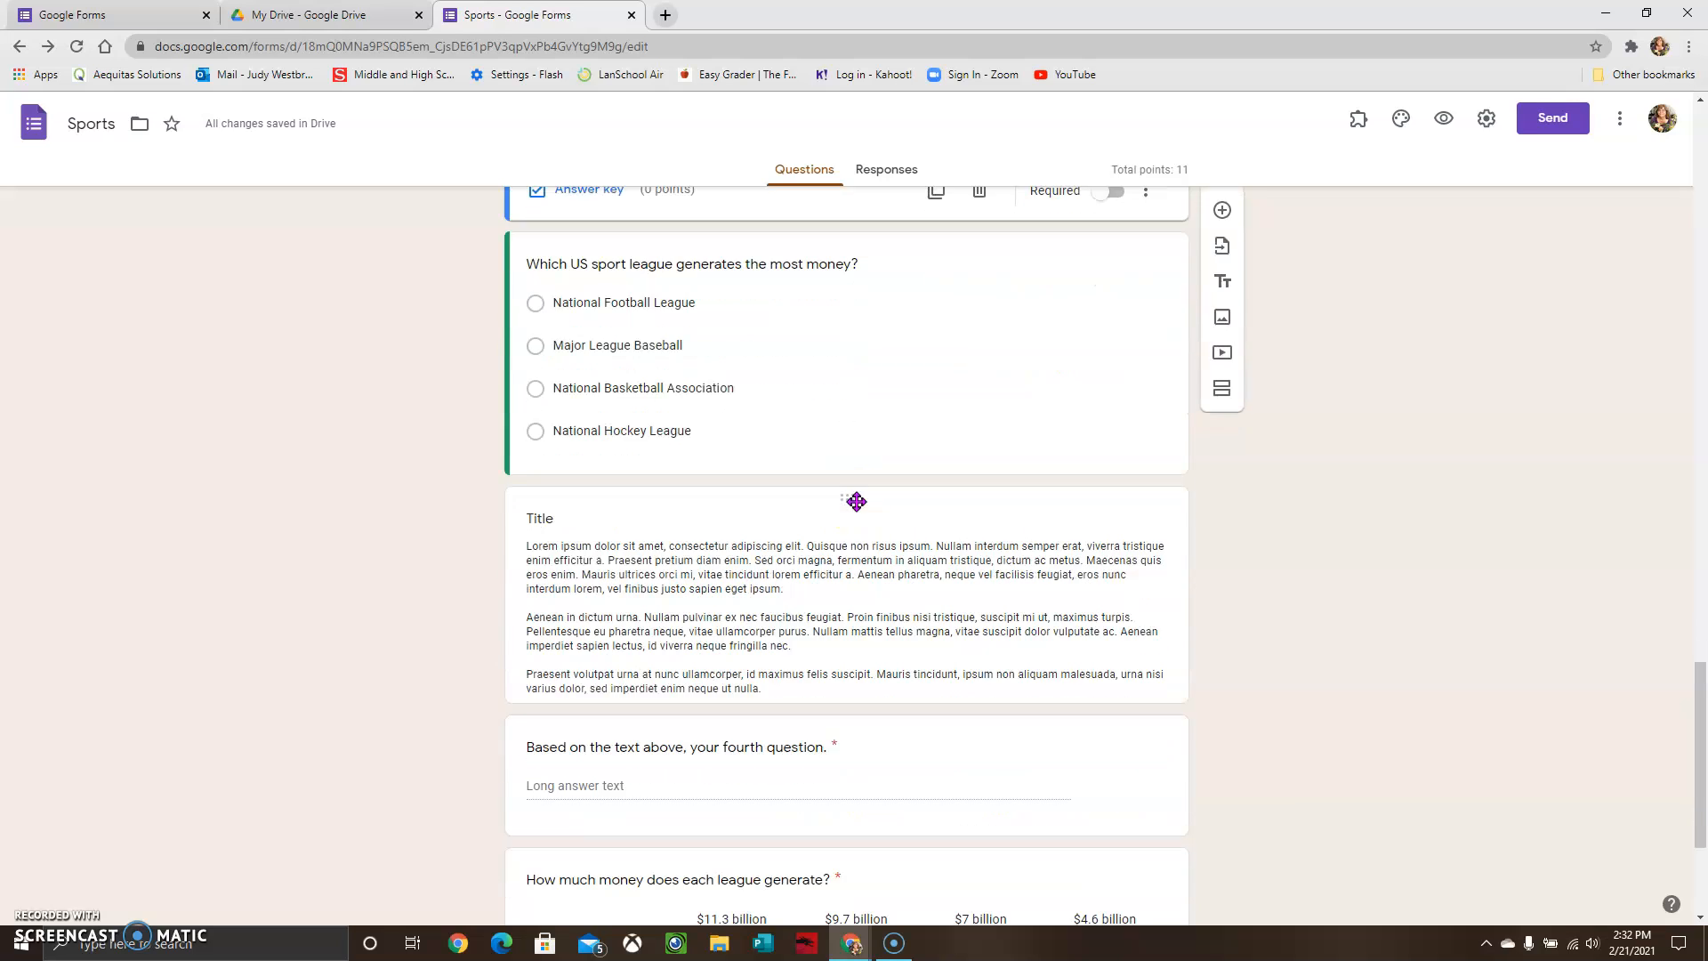
Step: Open the title and description block above the fourth question and select its entire description passage for review
{"action": "left_click", "coordinate": [913, 525]}
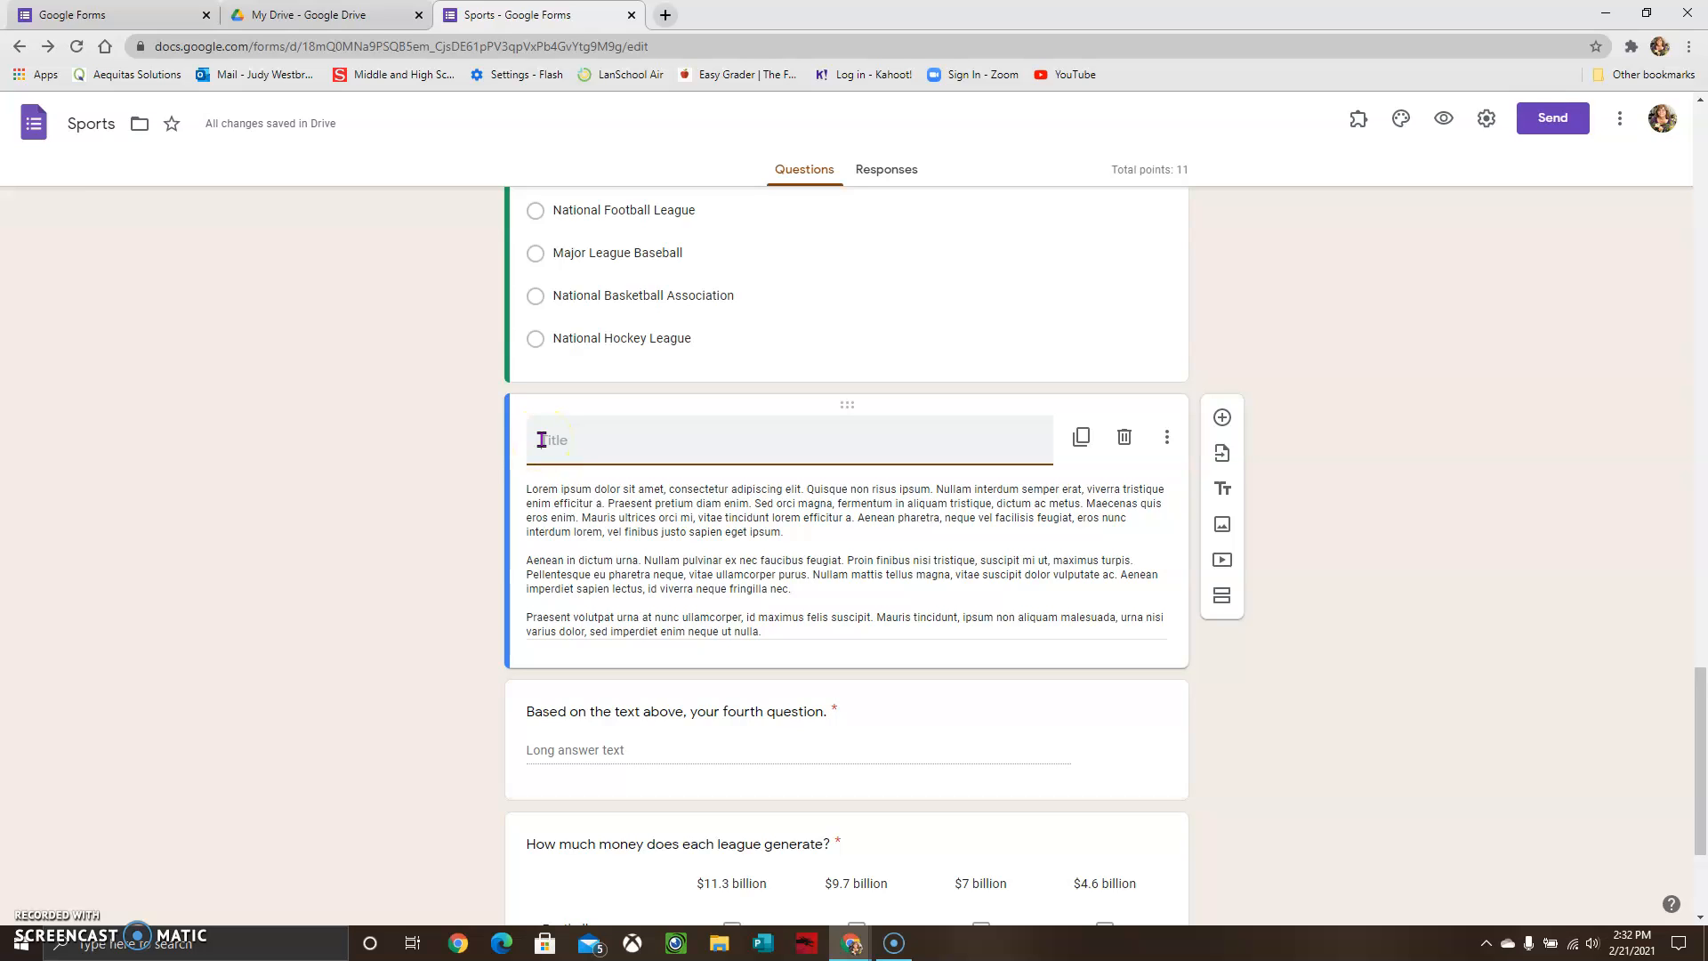
{"action": "left_click", "coordinate": [571, 448]}
{"action": "left_click", "coordinate": [598, 546]}
{"action": "key", "text": "ctrl+a"}
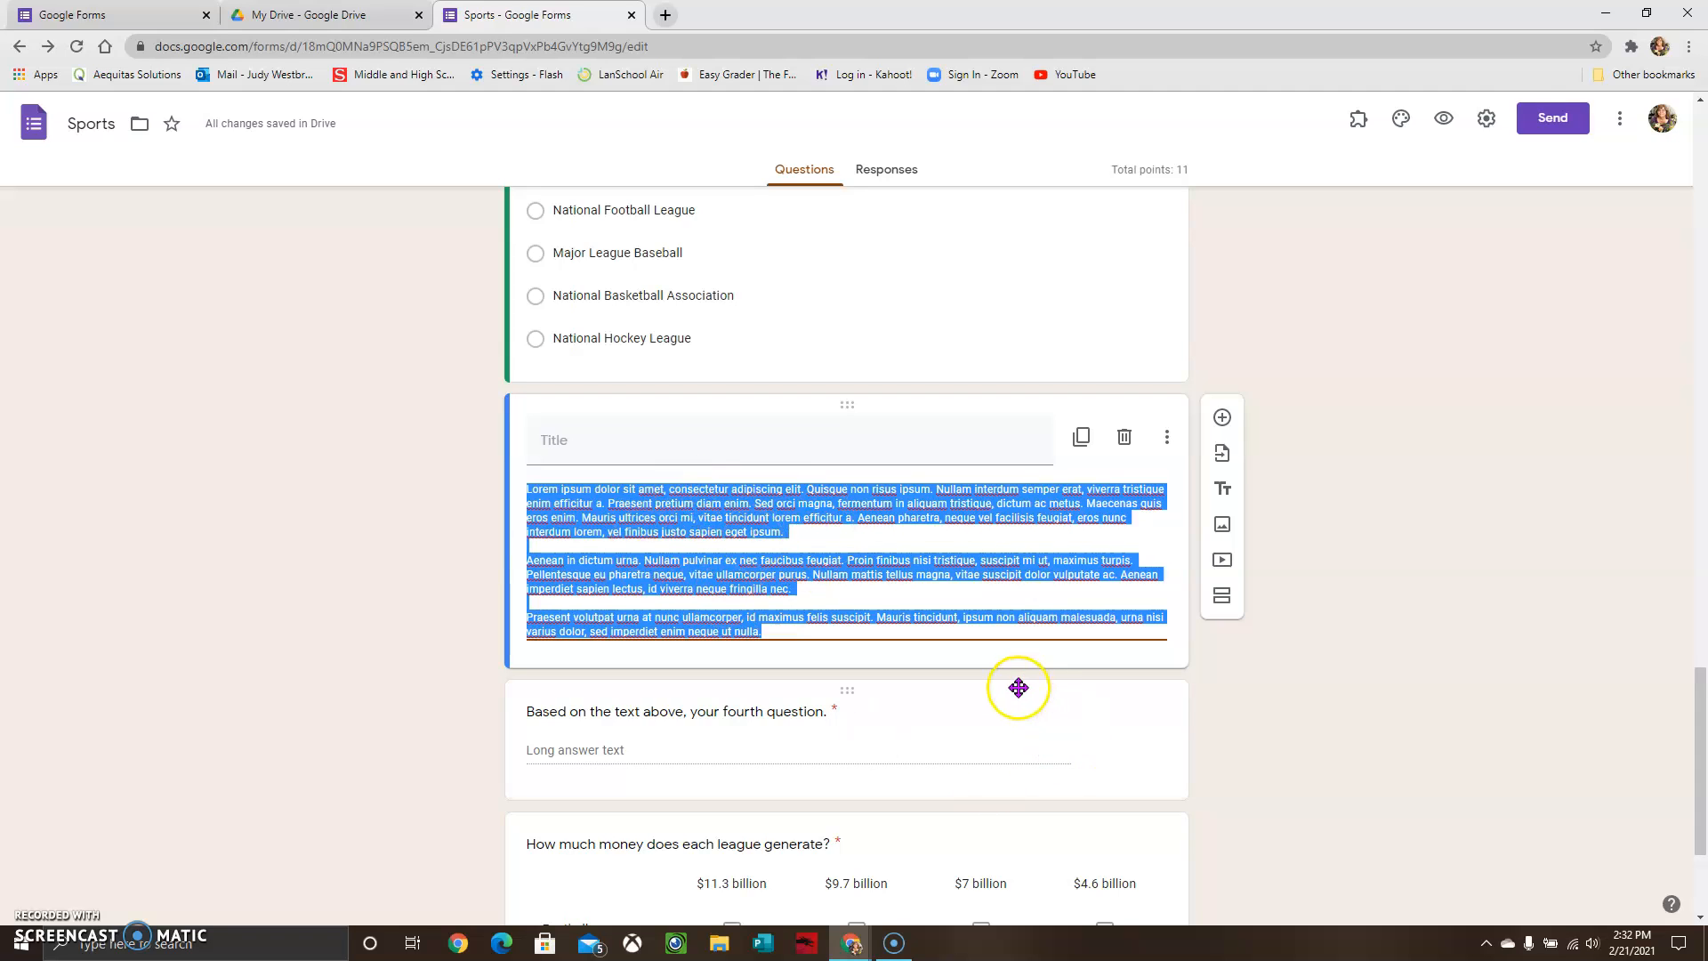
Step: Open the fourth question, based on the text above, and review its Paragraph type and required setting
{"action": "left_click", "coordinate": [996, 729]}
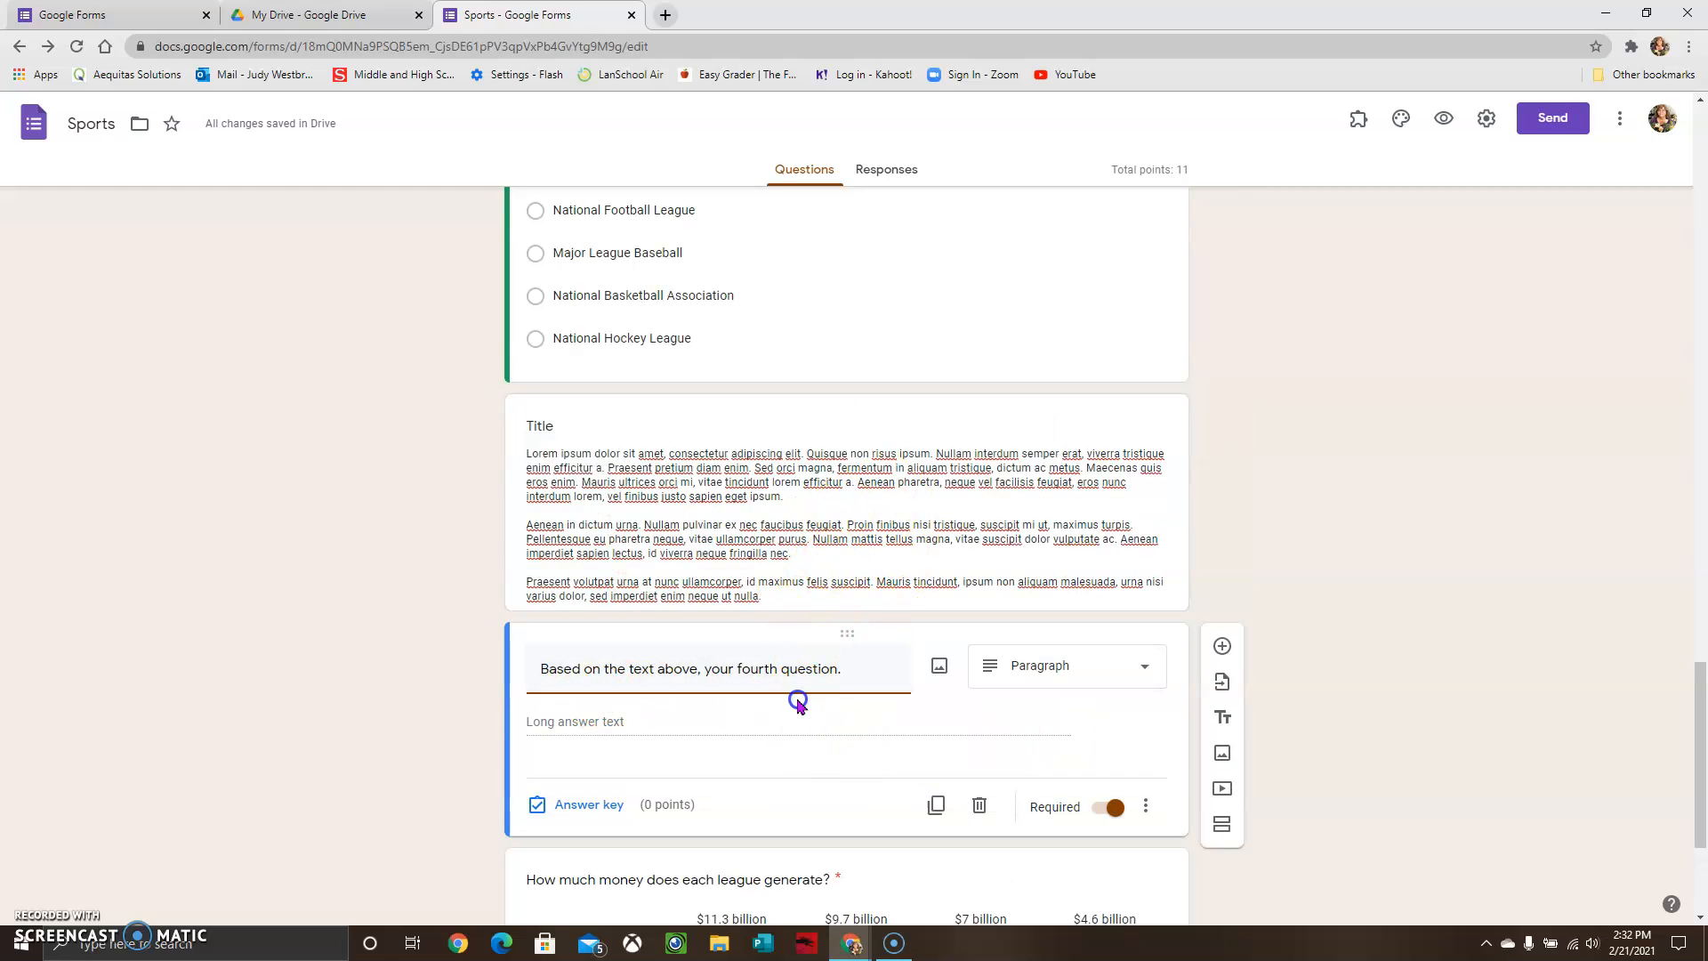
{"action": "scroll", "coordinate": [850, 690], "scroll_direction": "down", "scroll_amount": 3}
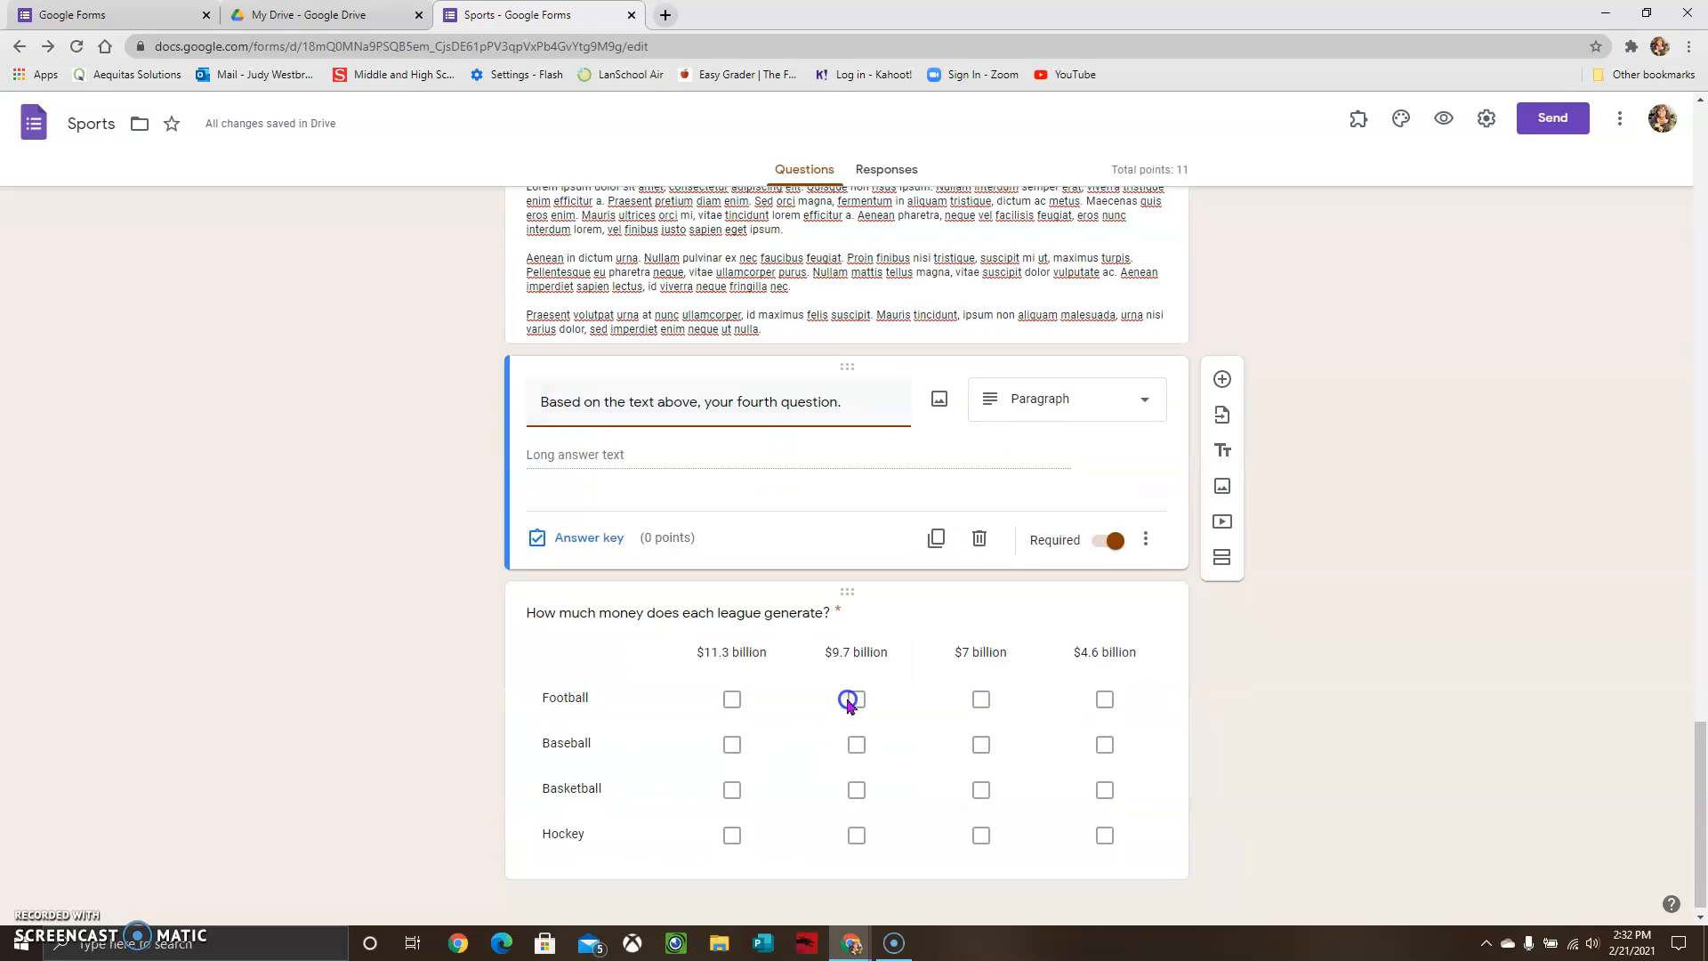
{"action": "scroll", "coordinate": [814, 617], "scroll_direction": "down", "scroll_amount": 1}
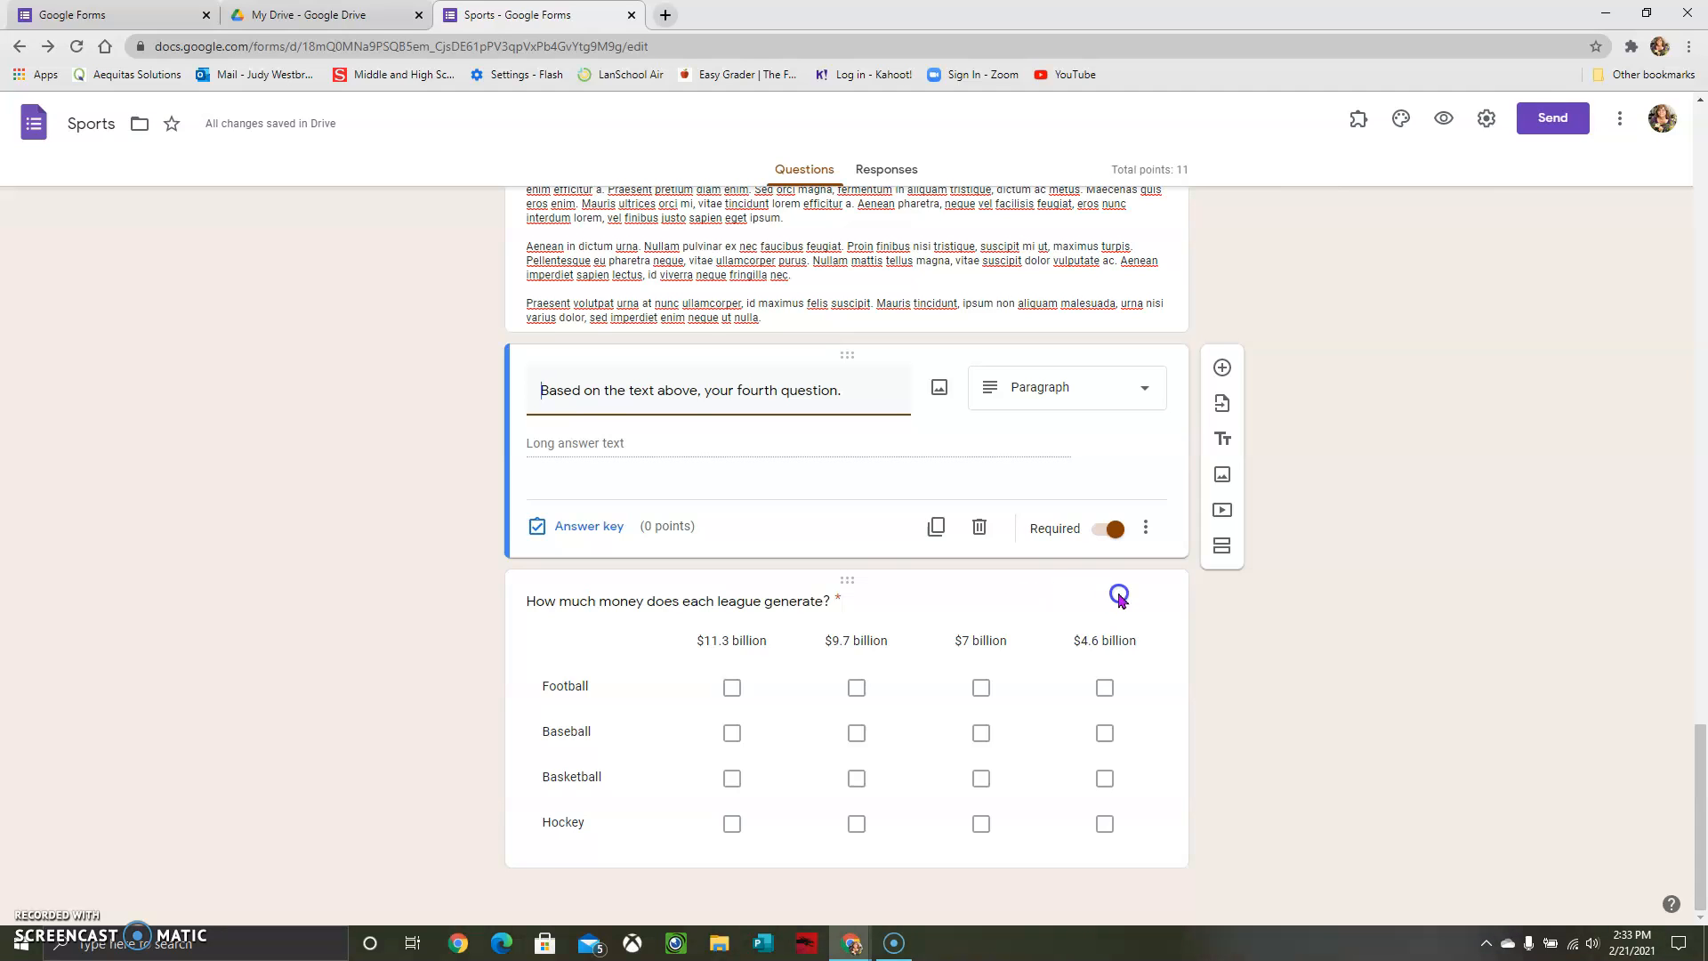
Step: Review the rows, columns and answer key of the checkbox grid question about how much money each league generates
{"action": "left_click", "coordinate": [1060, 602]}
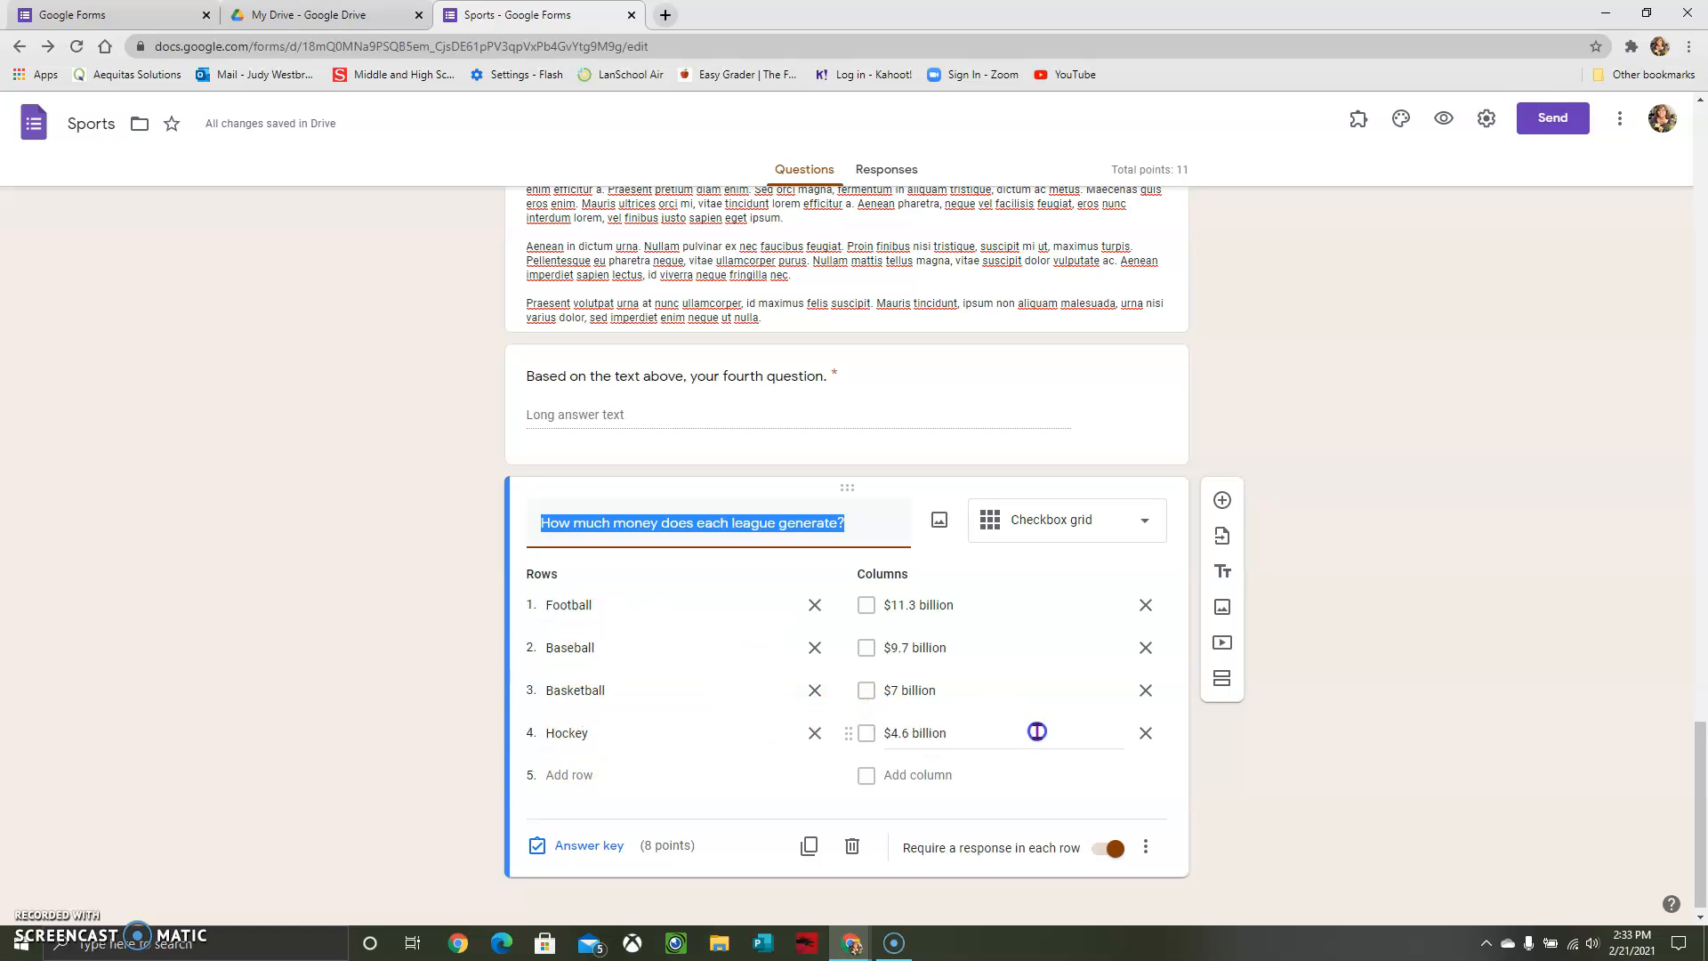
{"action": "left_click", "coordinate": [963, 736]}
{"action": "left_click", "coordinate": [966, 734]}
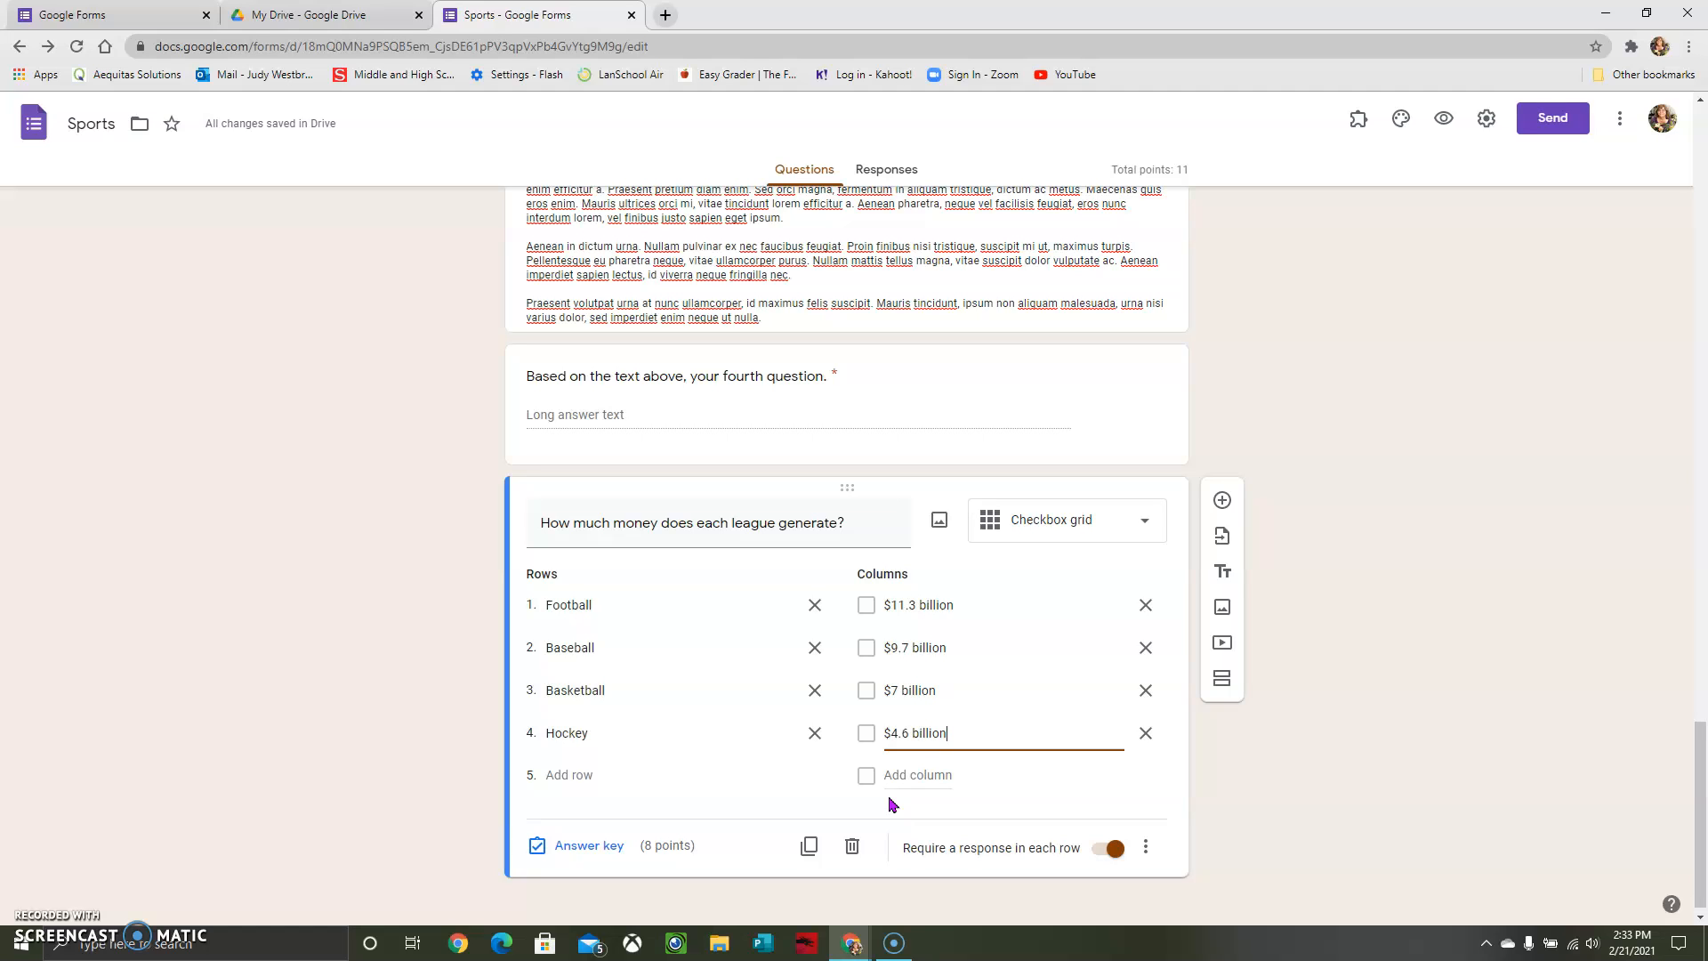
{"action": "left_click", "coordinate": [571, 849]}
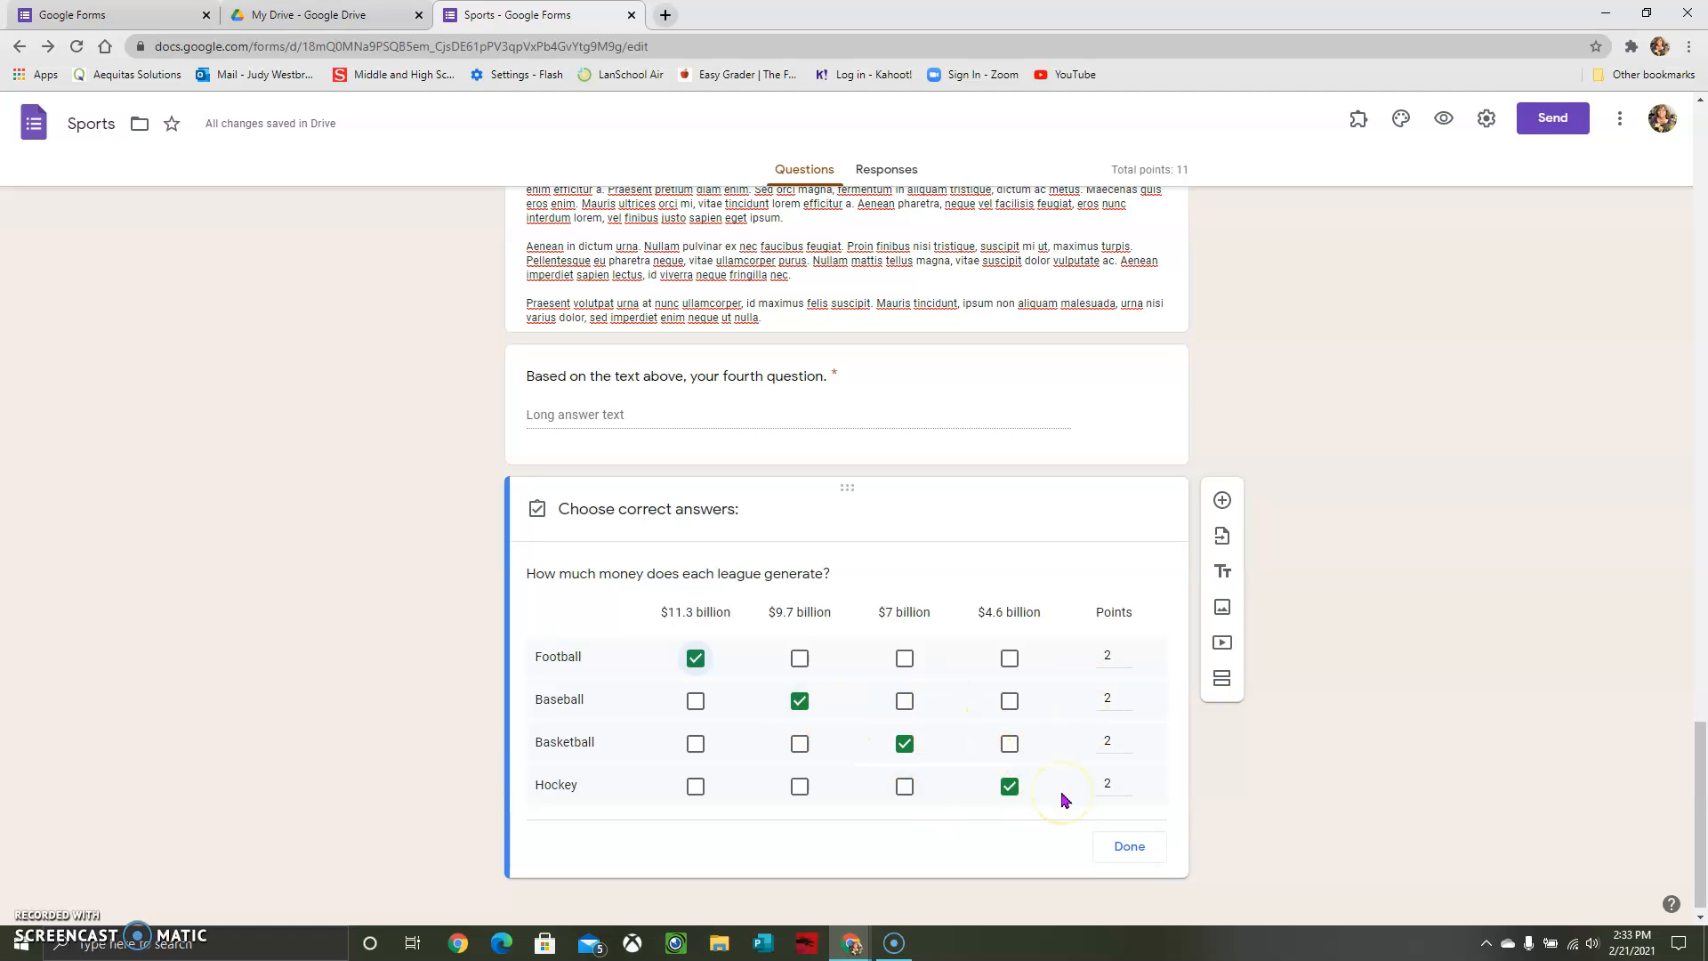
{"action": "left_click", "coordinate": [1129, 847]}
Step: Limit the league money checkbox grid to one response per column, keeping Shuffle row order enabled
{"action": "left_click", "coordinate": [1145, 847]}
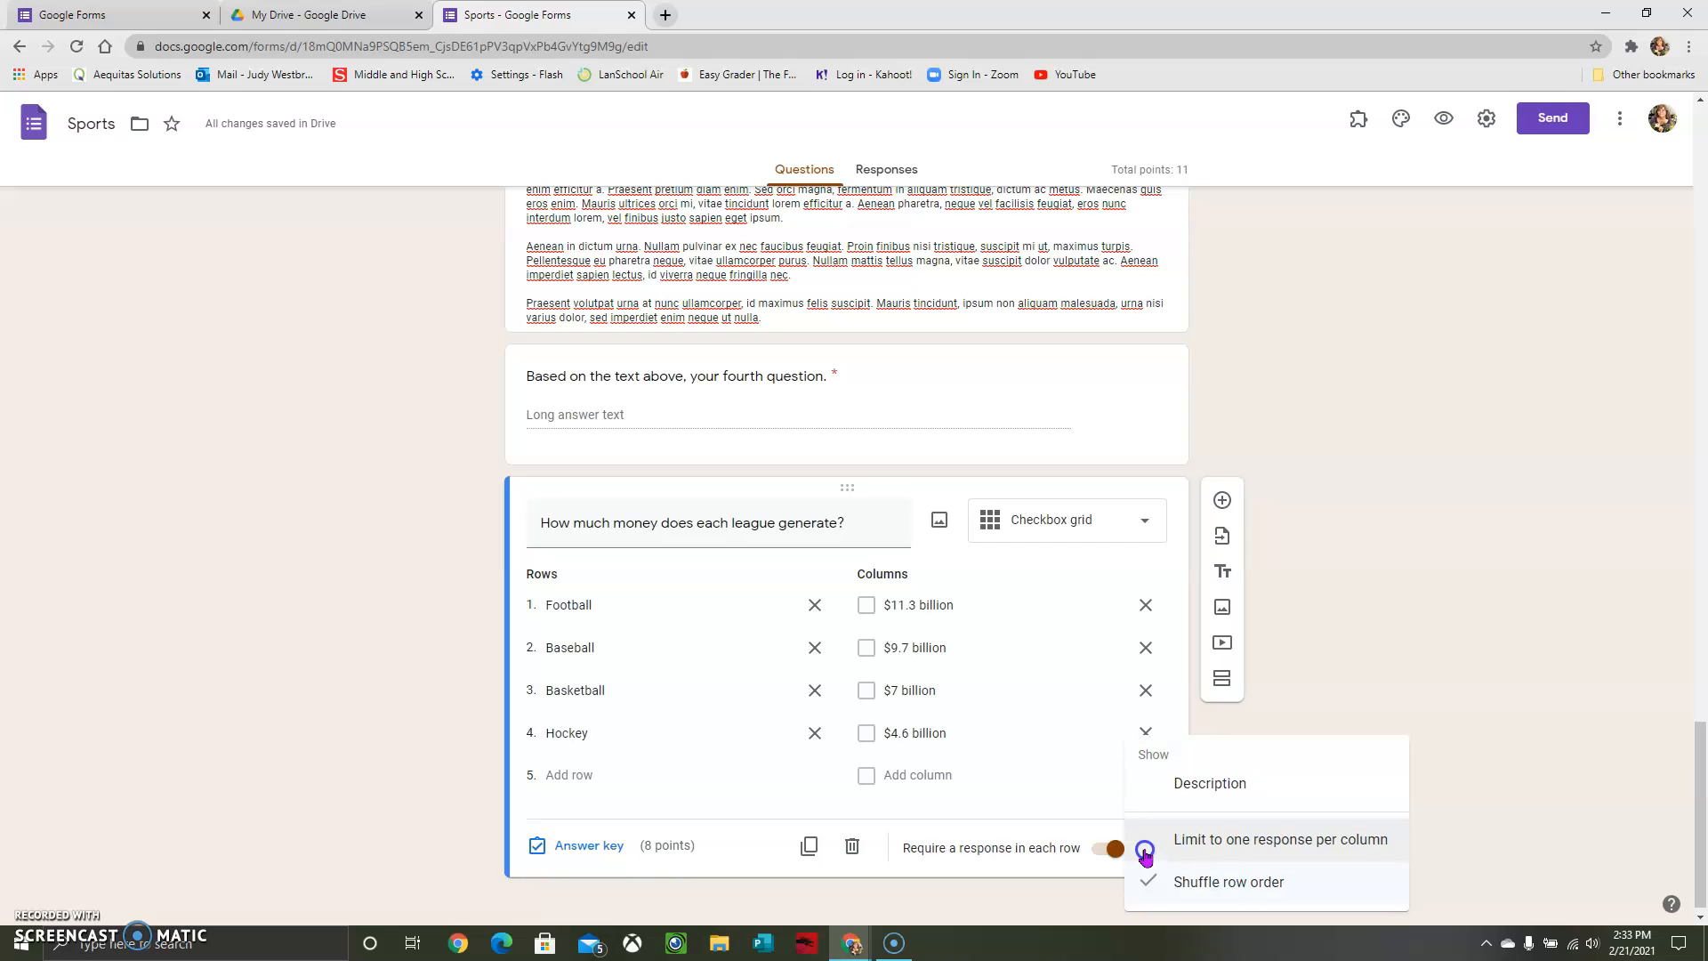
{"action": "left_click", "coordinate": [1197, 885]}
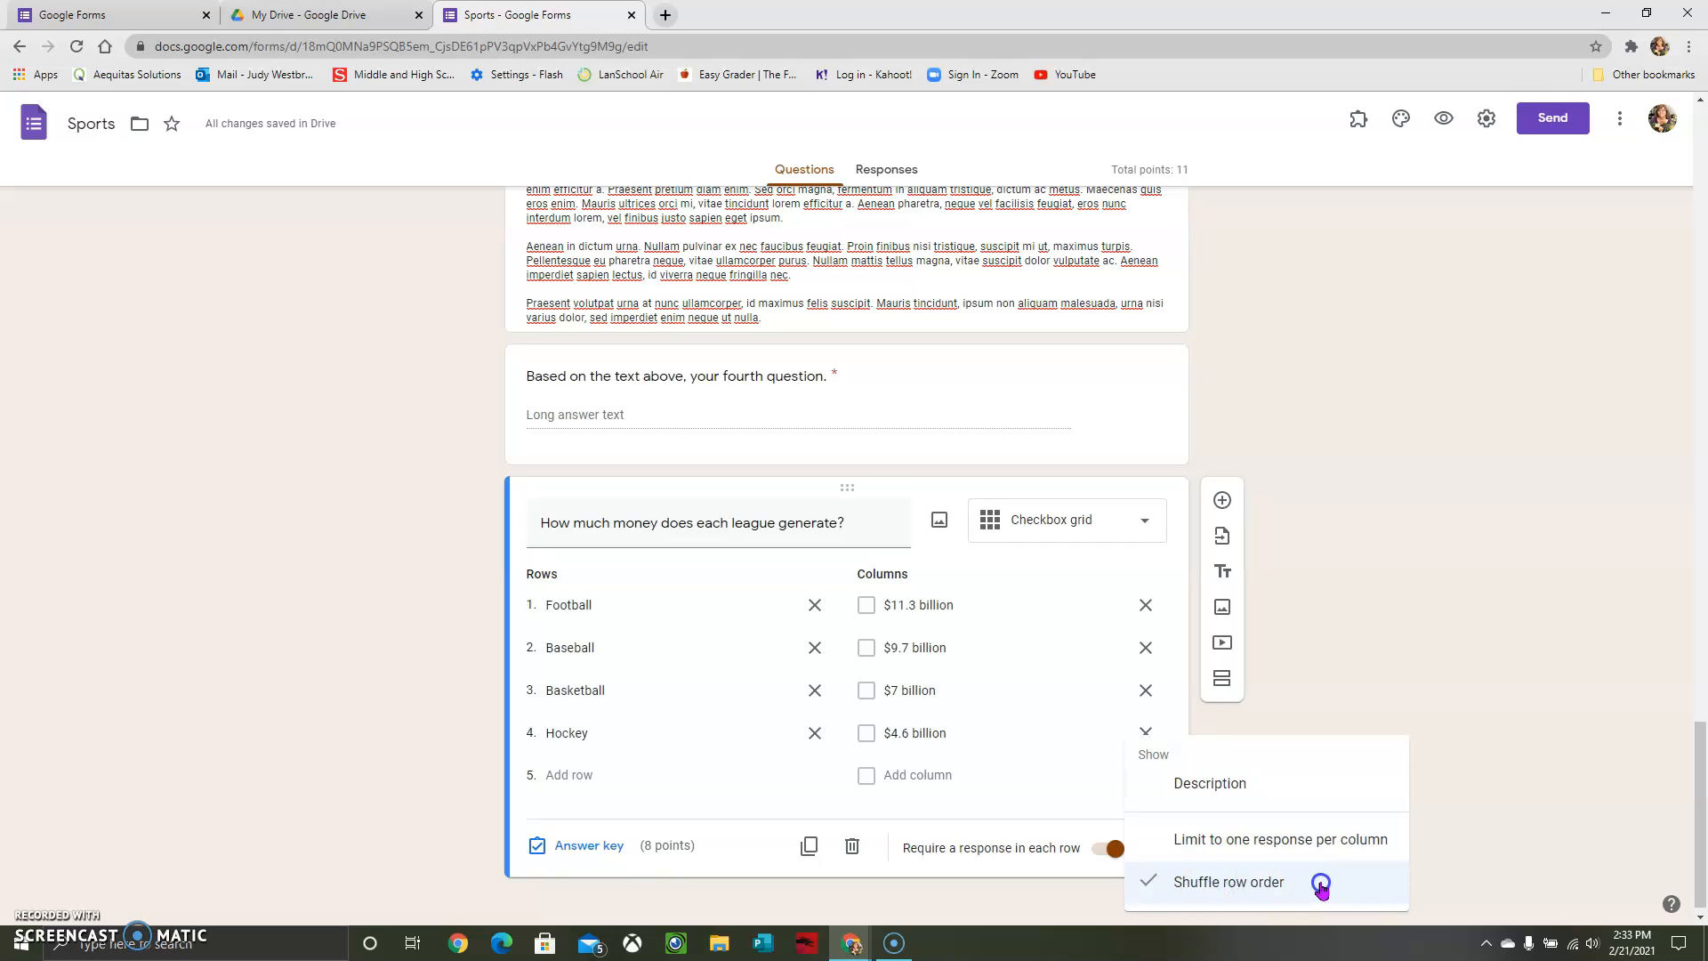
{"action": "left_click", "coordinate": [1316, 706]}
{"action": "left_click", "coordinate": [1145, 848]}
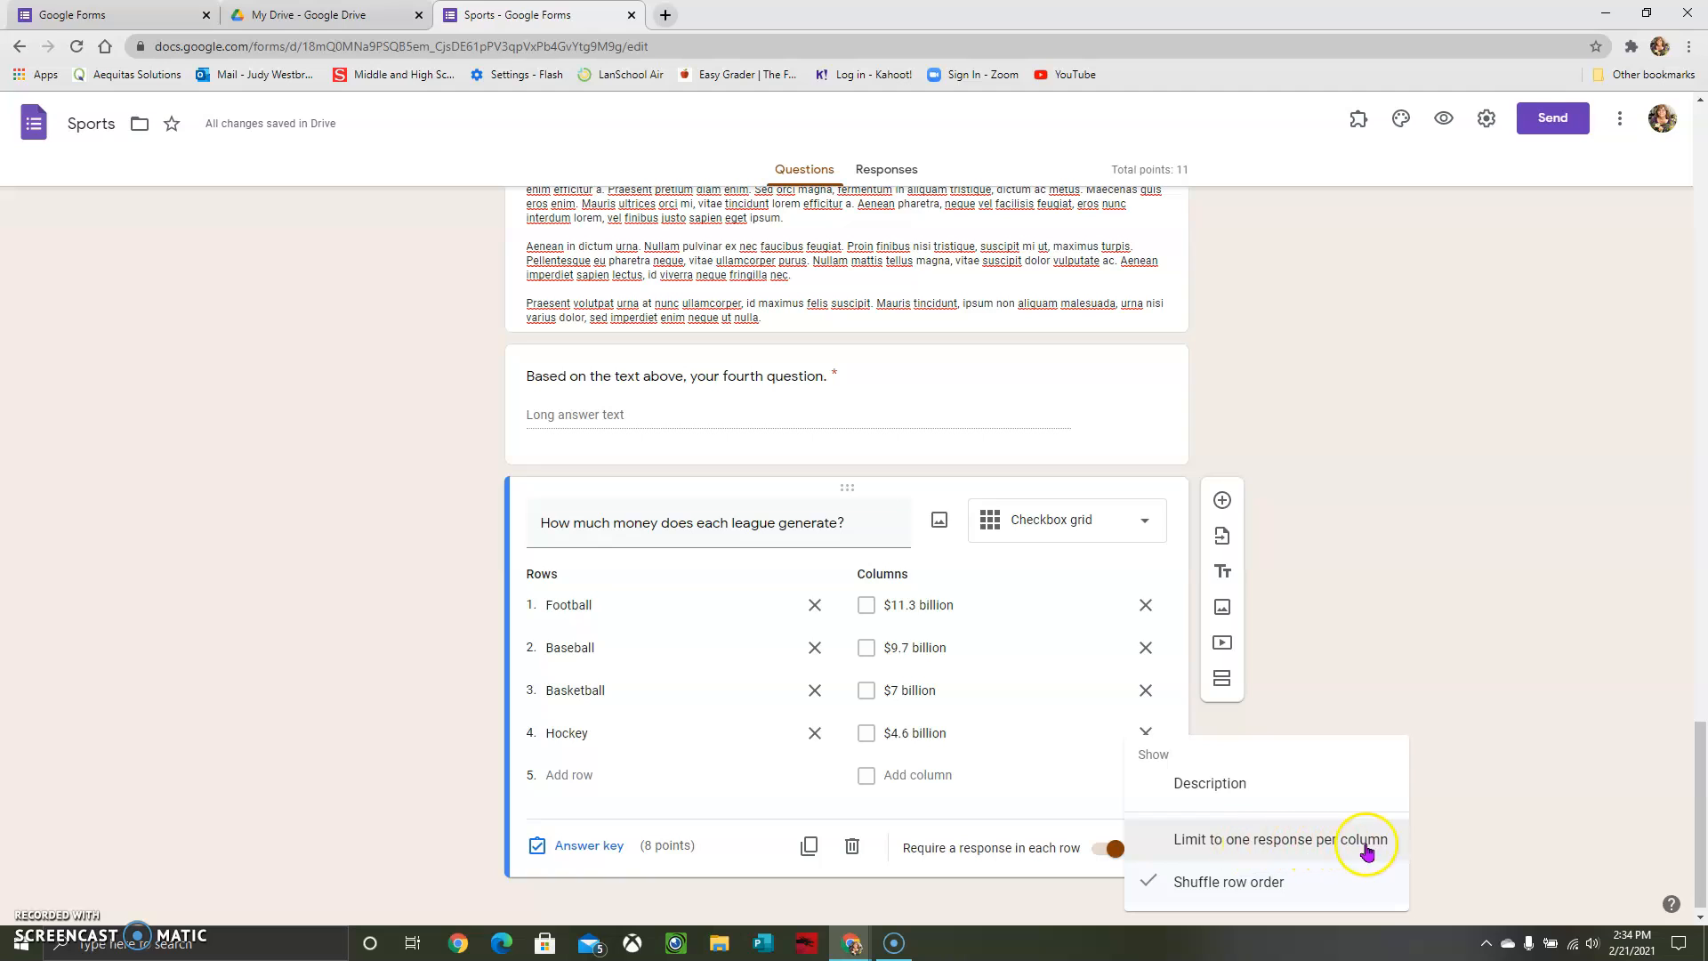
{"action": "left_click", "coordinate": [1338, 849]}
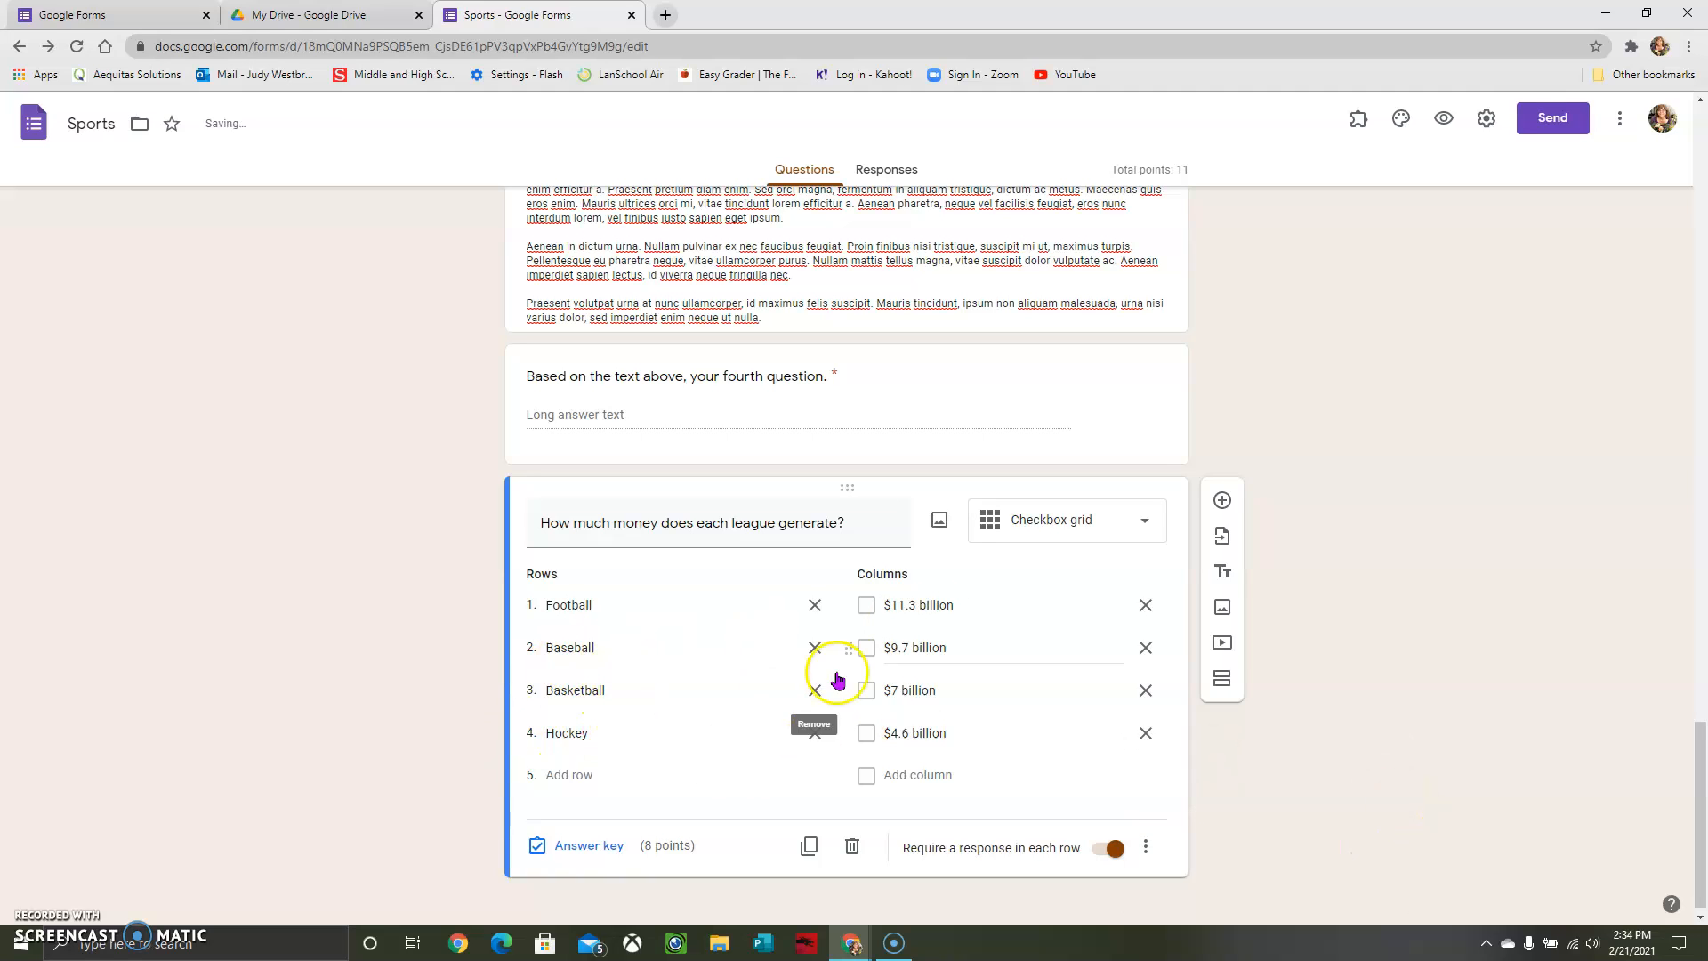
{"action": "scroll", "coordinate": [1047, 688], "scroll_direction": "down", "scroll_amount": 1}
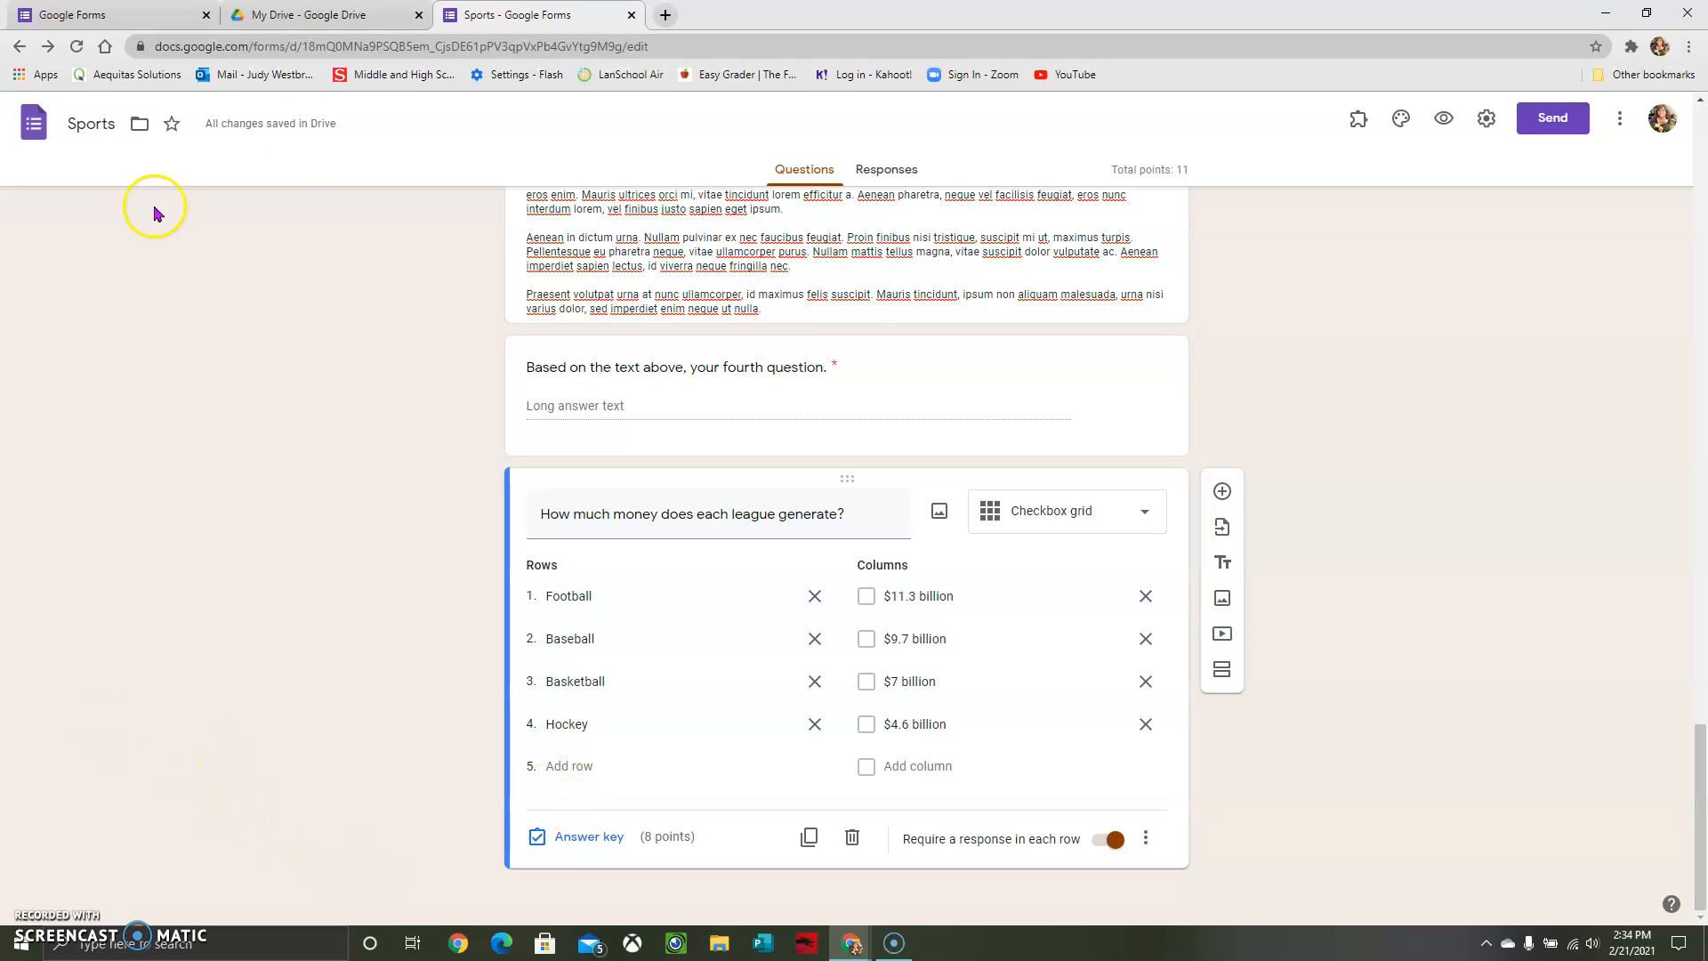
{"action": "scroll", "coordinate": [703, 623], "scroll_direction": "up", "scroll_amount": 15}
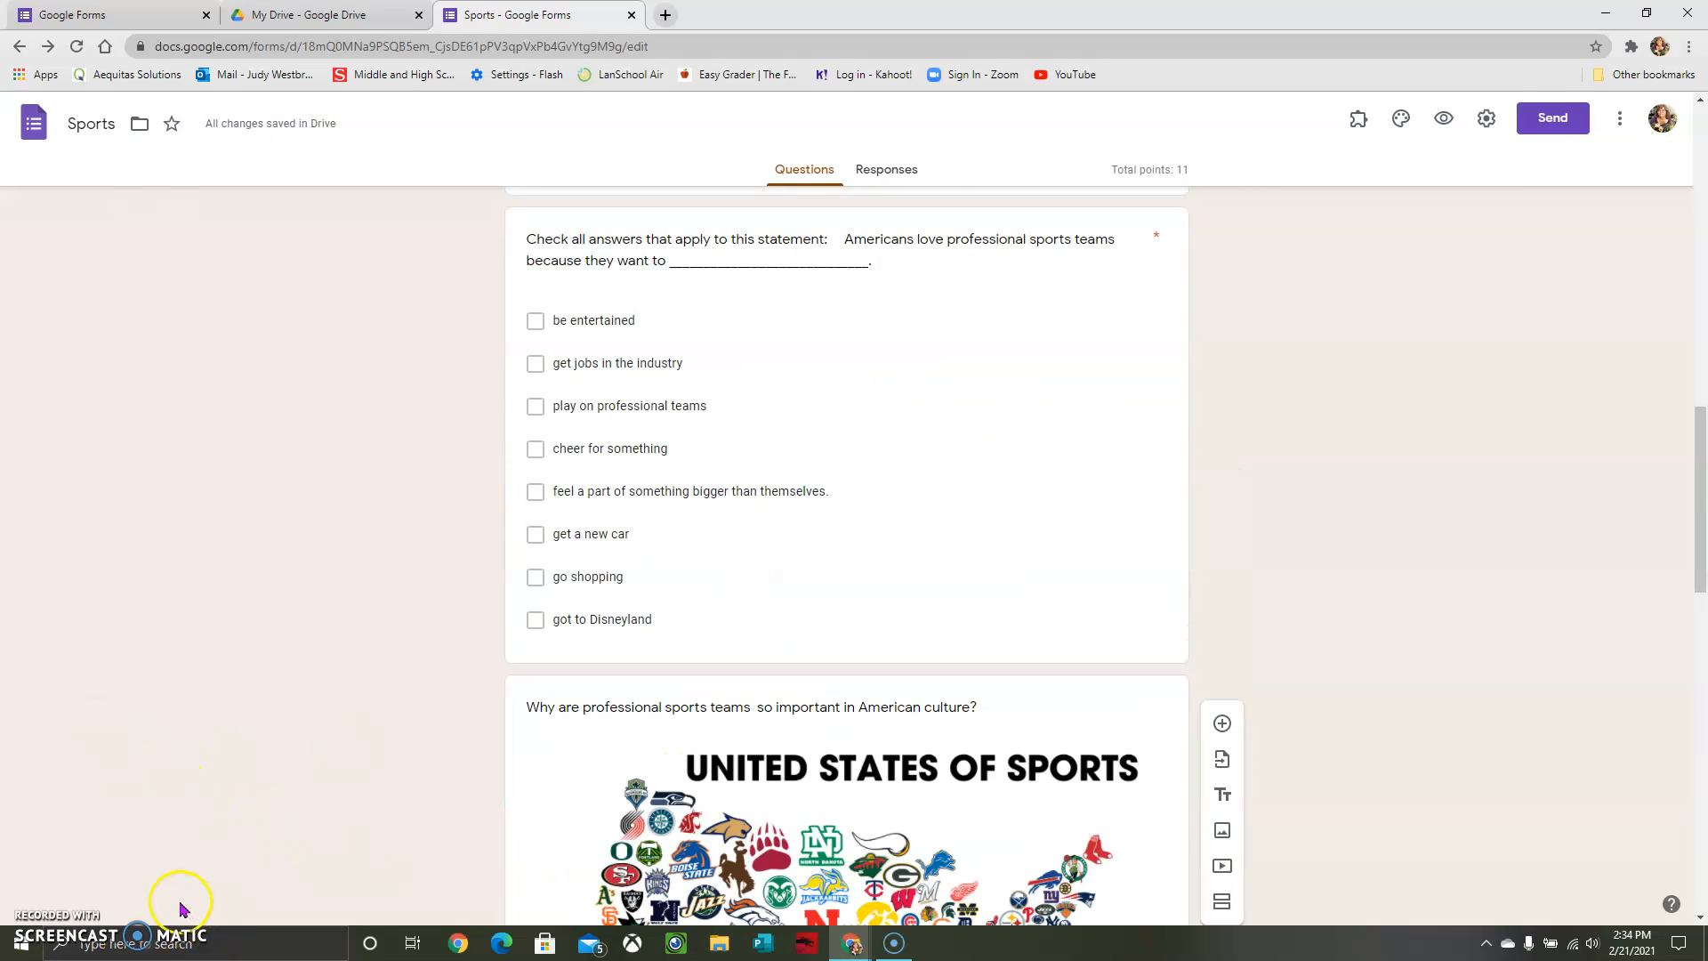